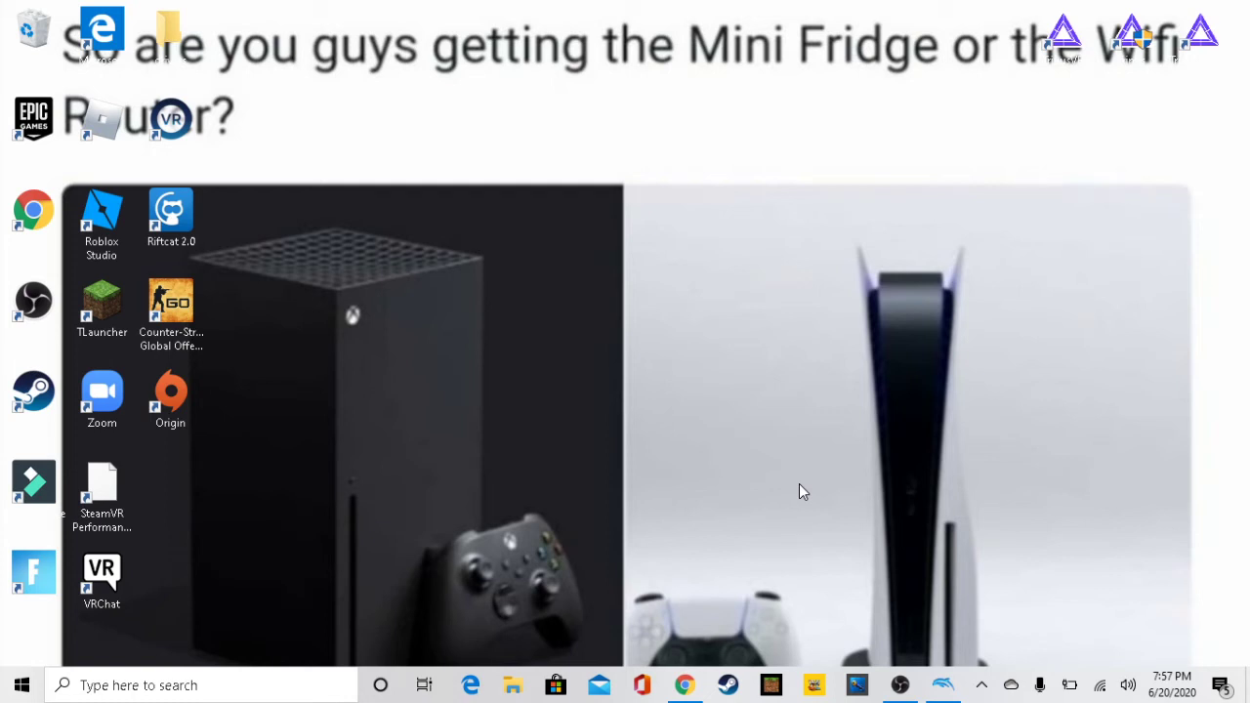
Bring Dolphin back up, clear its selected game, and hide the Dolphin window again
left_click(943, 685)
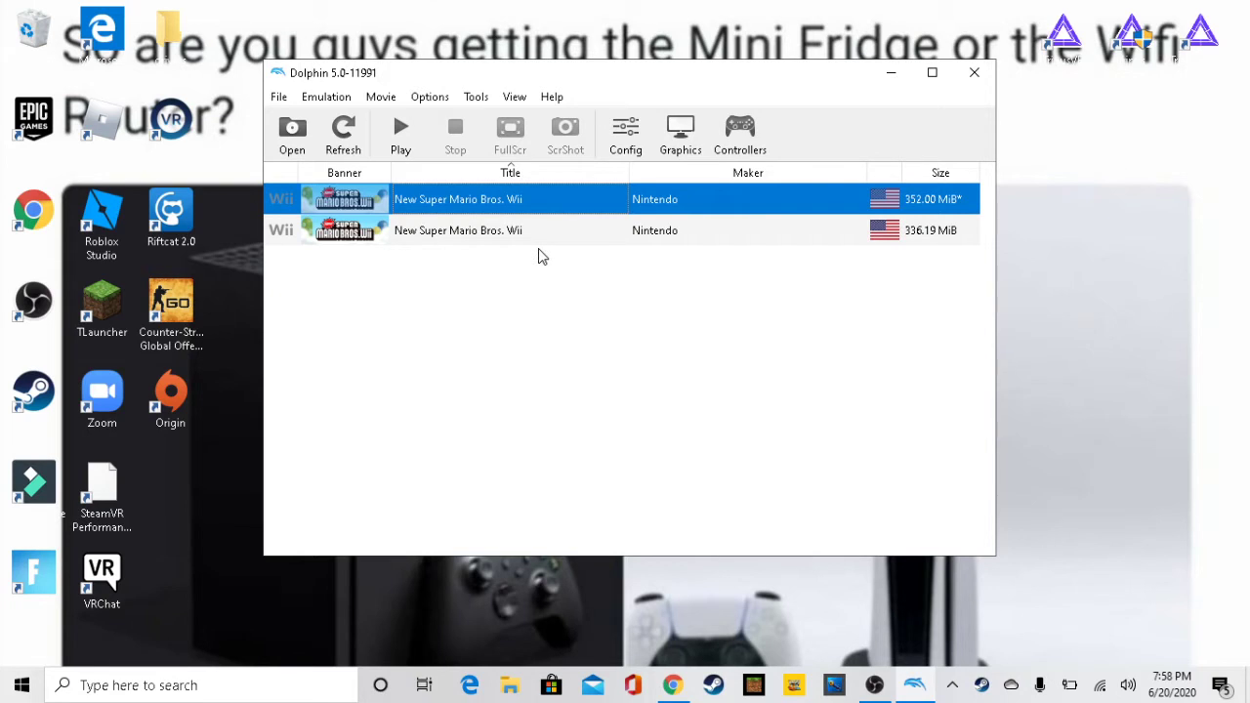
left_click(890, 73)
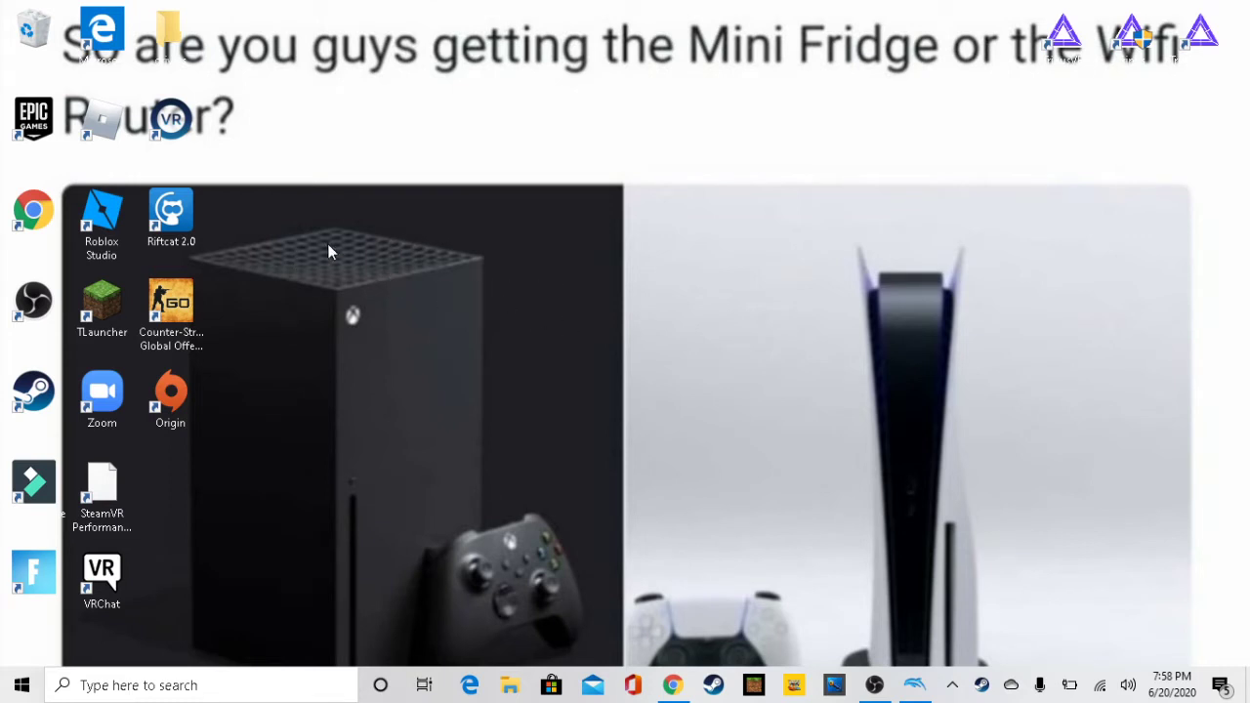
left_click_drag(332, 232, 686, 326)
left_click_drag(427, 174, 845, 246)
left_click_drag(474, 190, 621, 300)
left_click_drag(641, 218, 696, 312)
left_click_drag(726, 199, 886, 348)
left_click(913, 685)
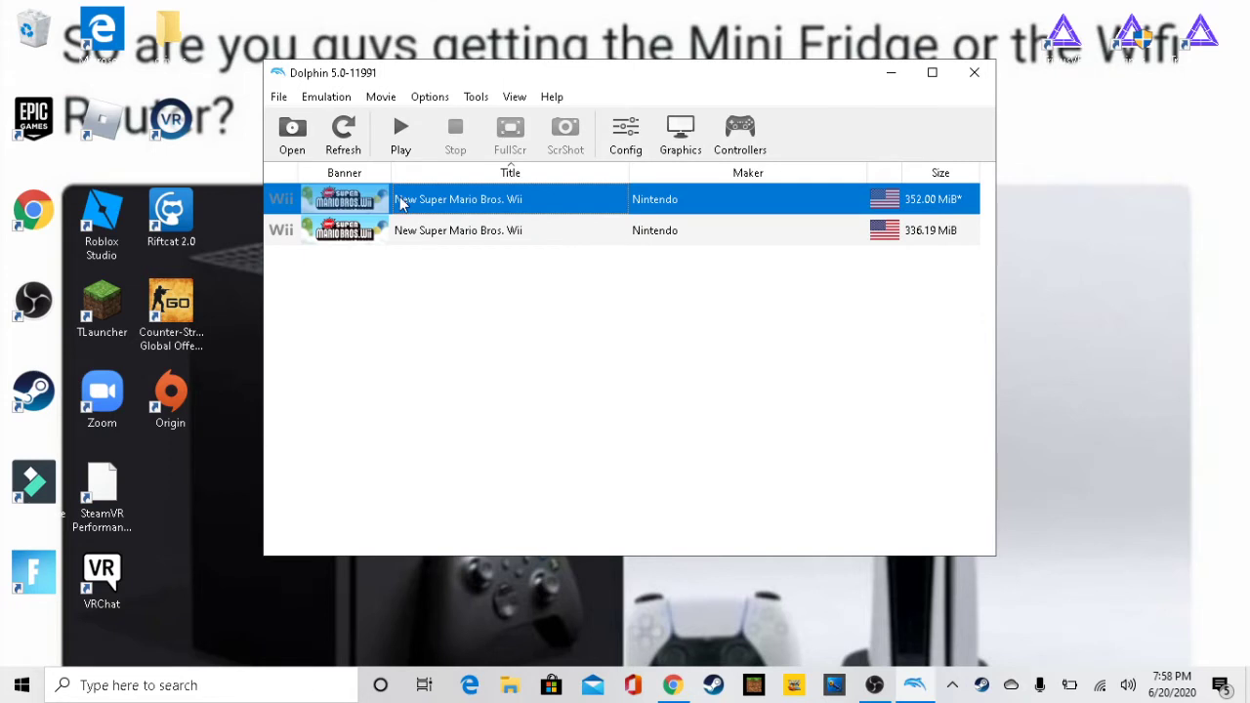
left_click(382, 276)
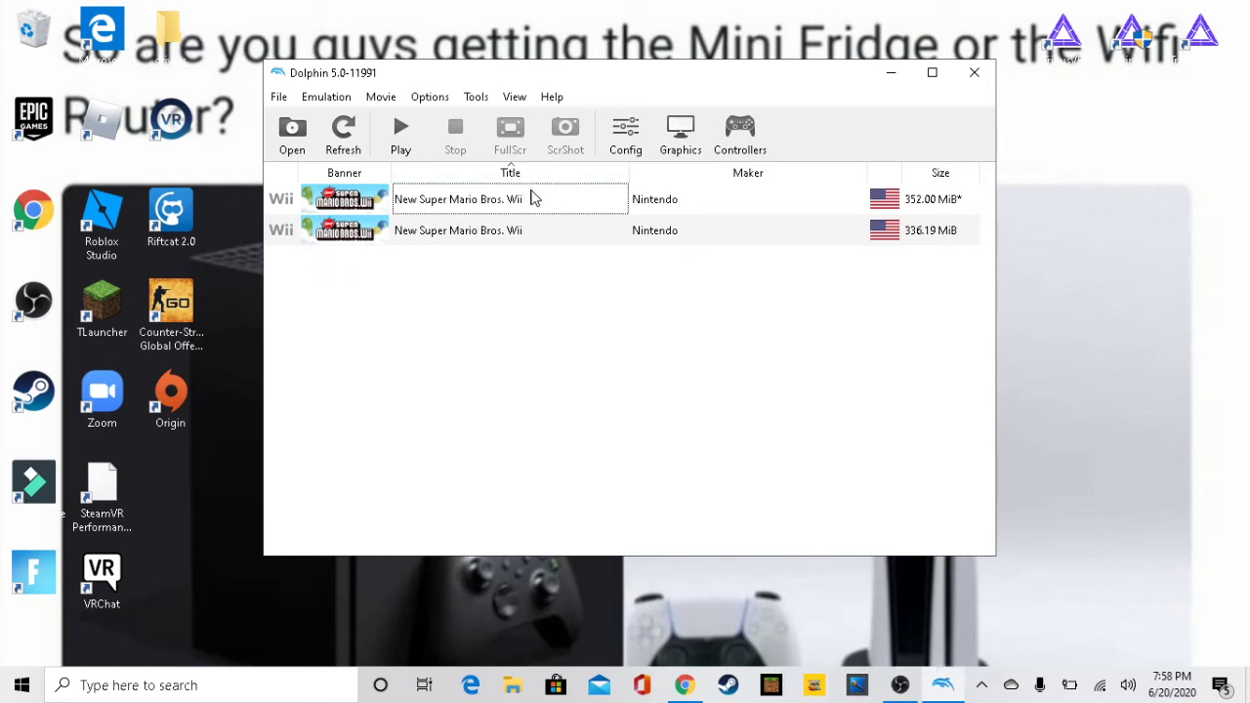
left_click(890, 72)
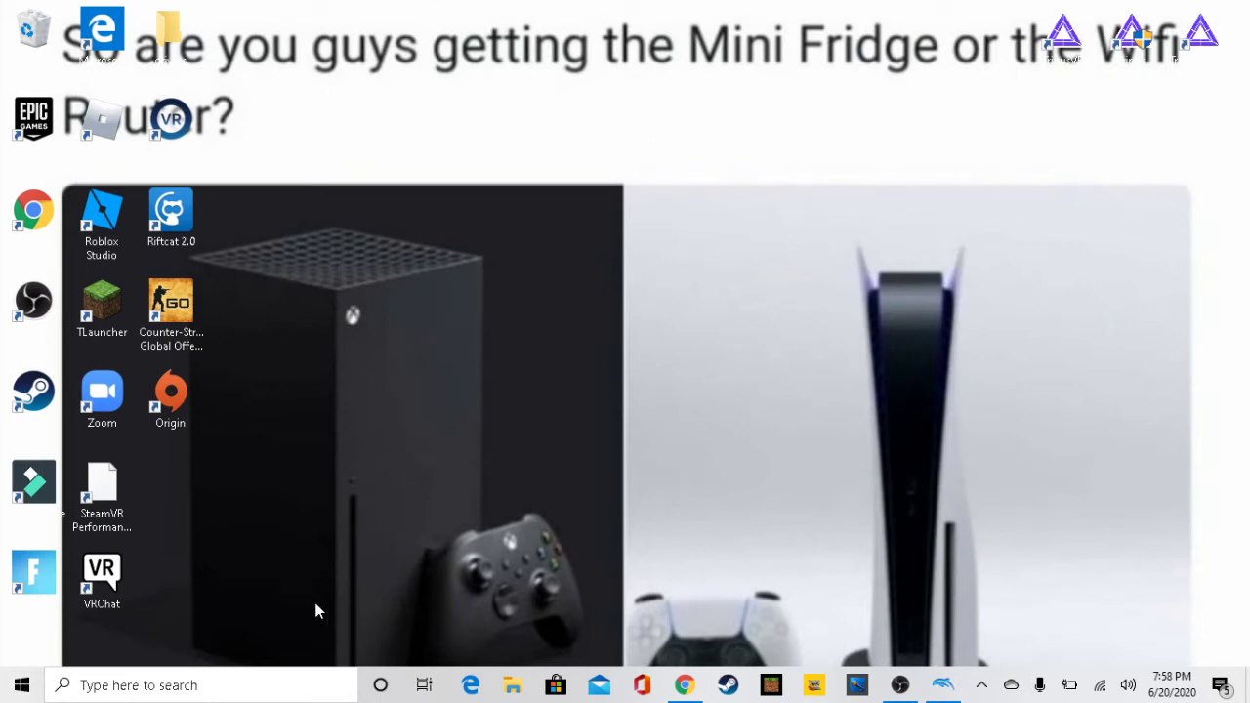
Search for 'setting' and launch the Settings app, repositioning its window
left_click(245, 675)
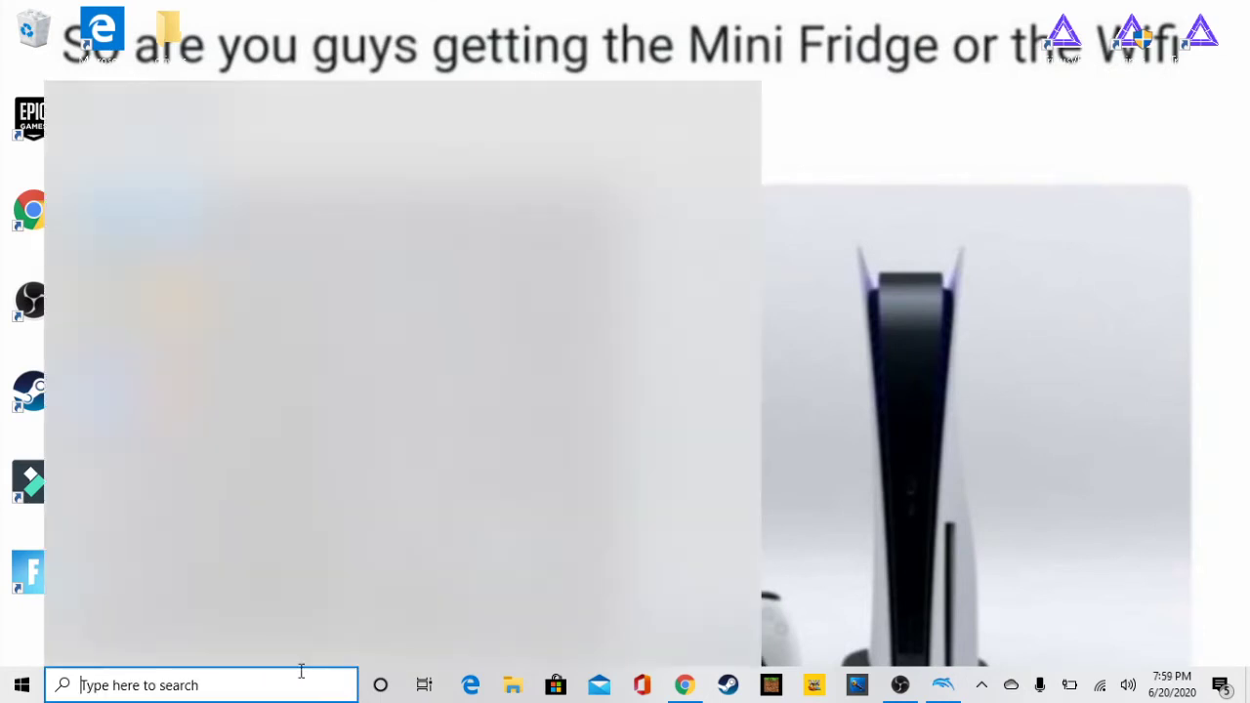
type("s")
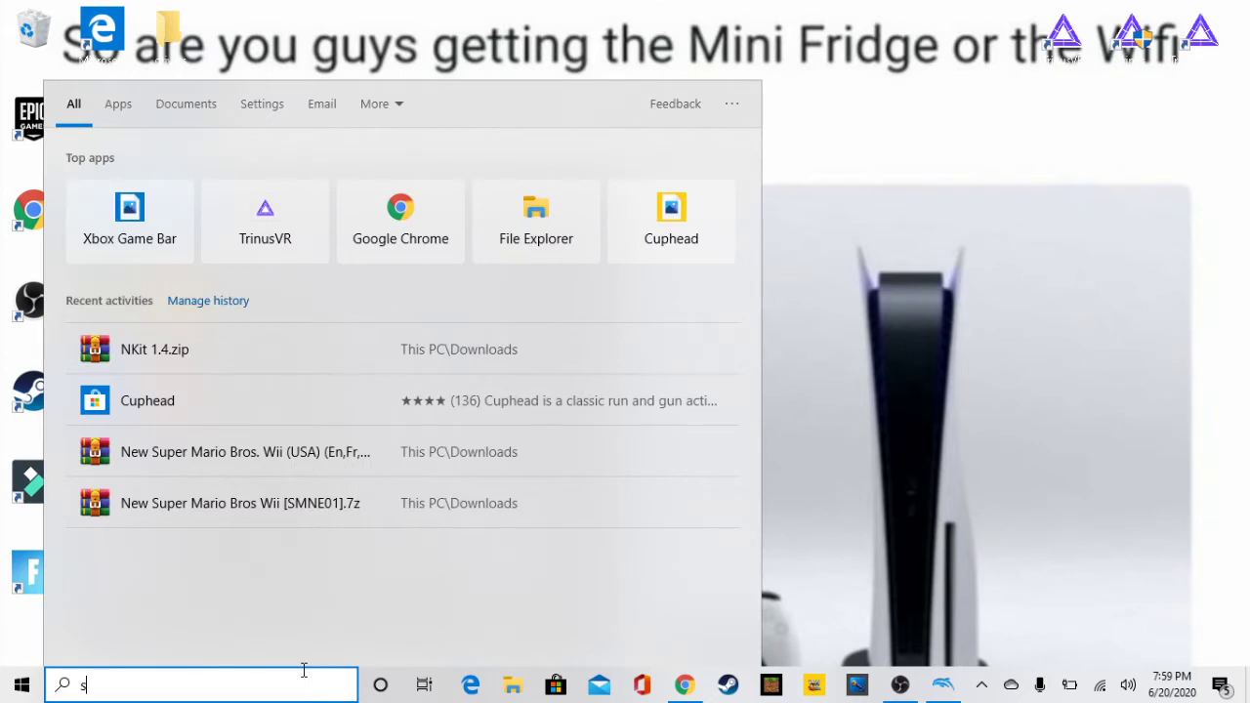
type("etting")
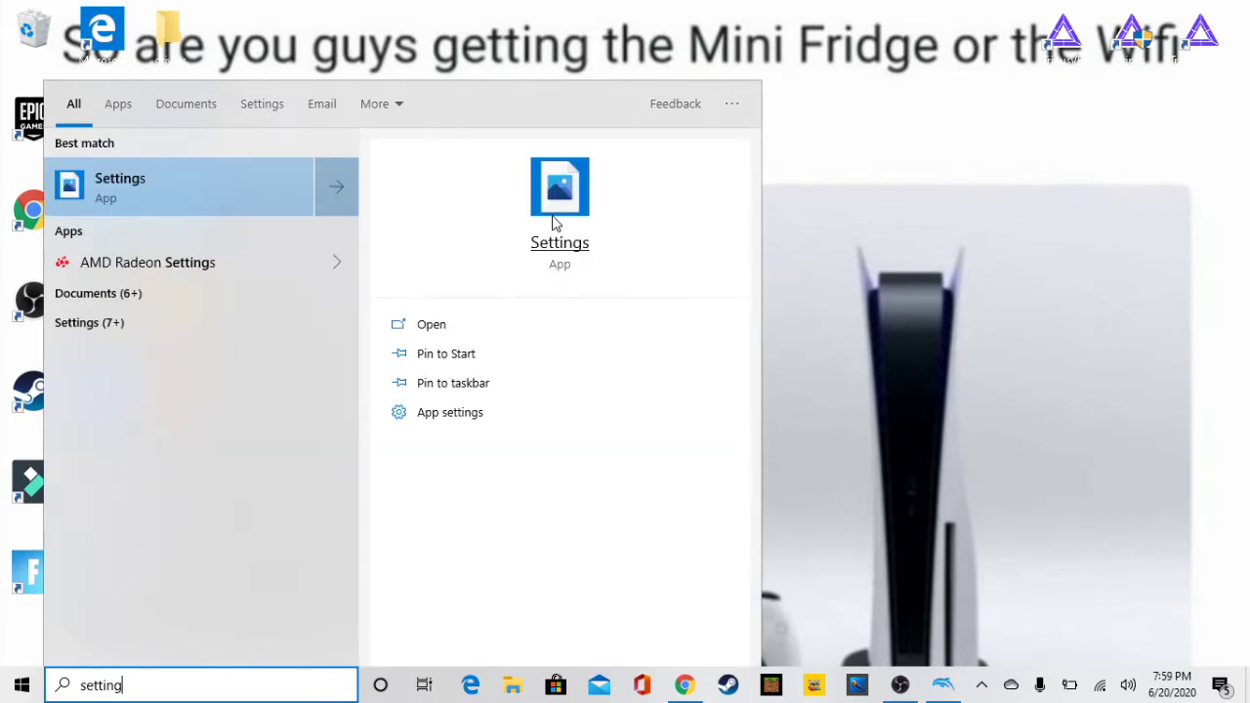
left_click(554, 224)
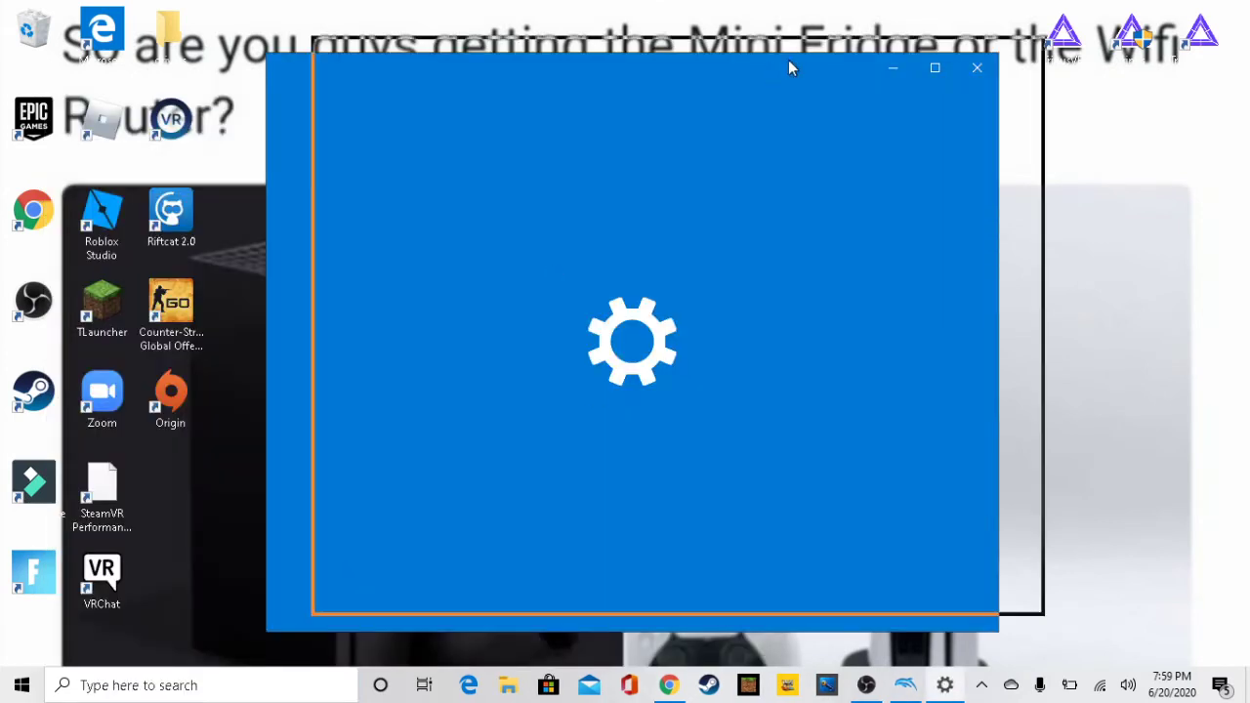
left_click_drag(775, 56, 612, 70)
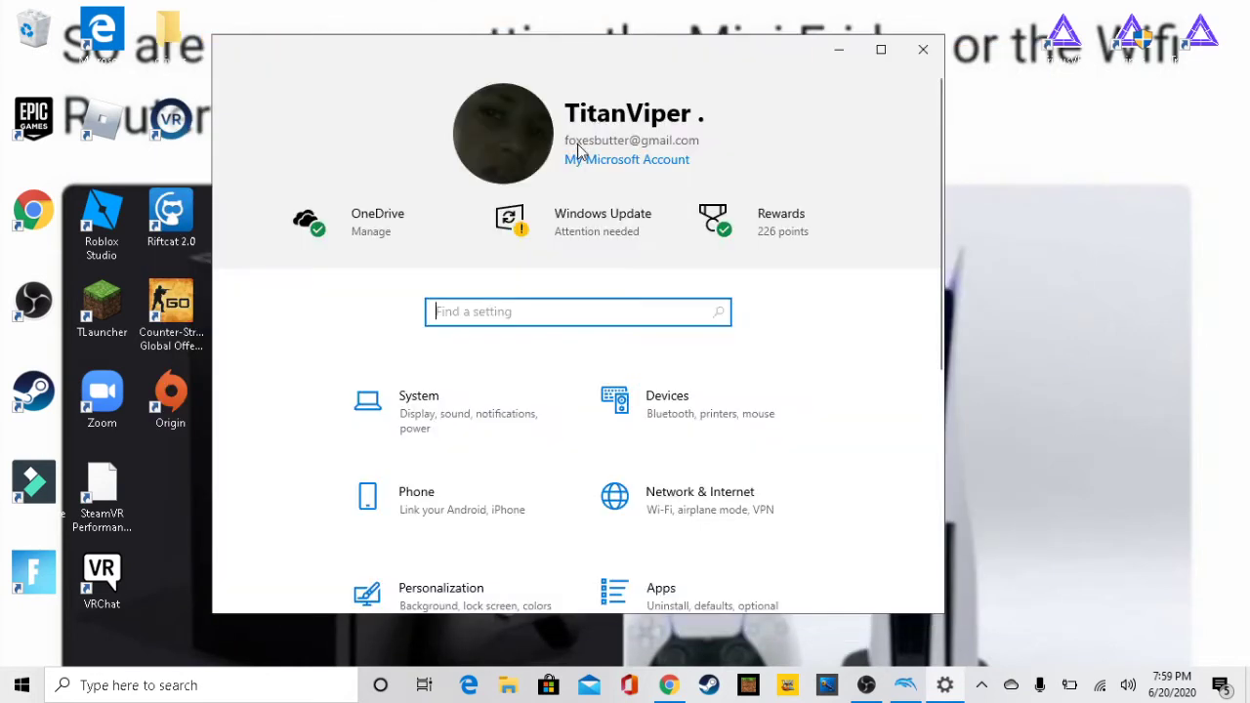
Go to Update & Security and select the Windows Security page
scroll(745, 580, "down", 5)
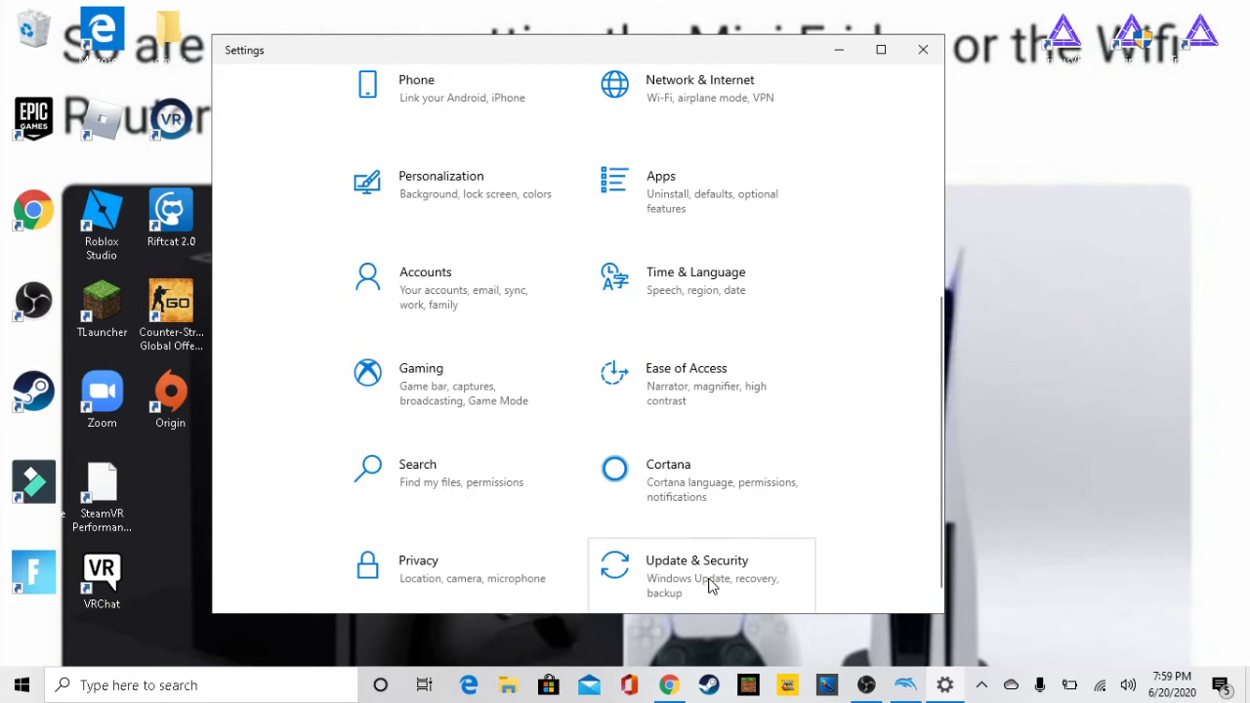
scroll(585, 380, "up", 5)
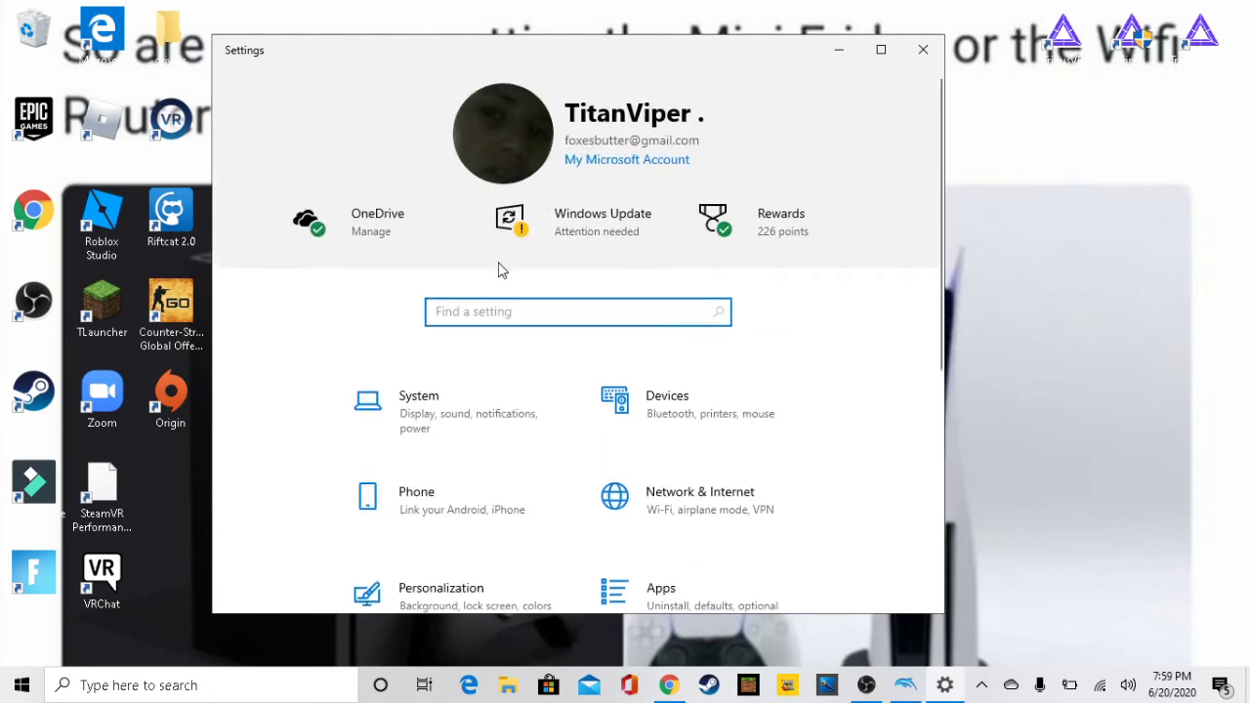
scroll(684, 439, "down", 6)
left_click(714, 552)
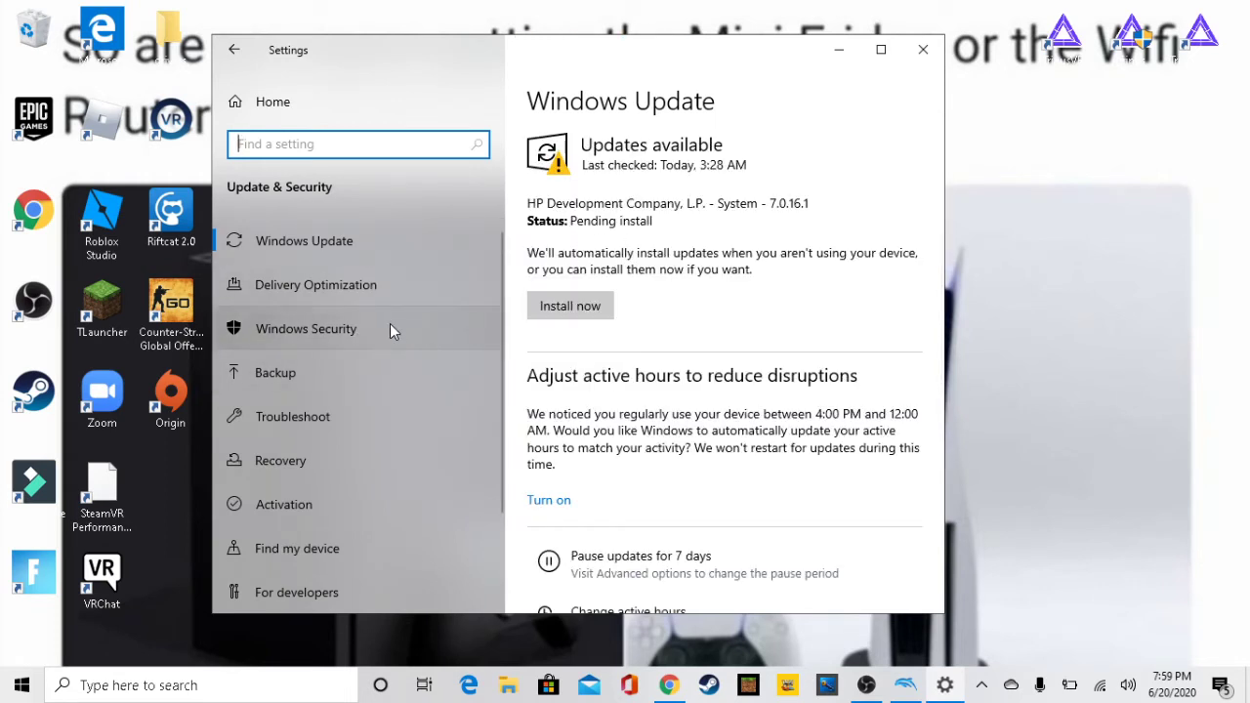
left_click(376, 330)
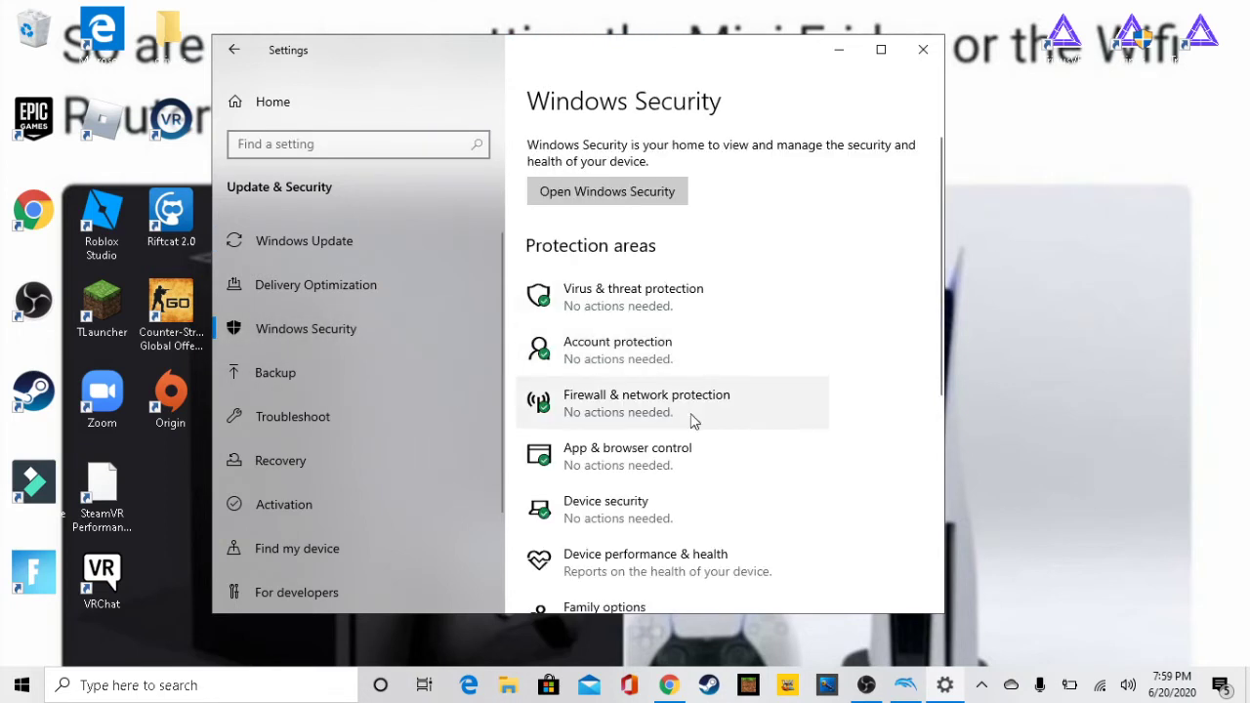
Go into Virus & threat protection and open Manage ransomware protection for Controlled folder access
scroll(696, 459, "down", 2)
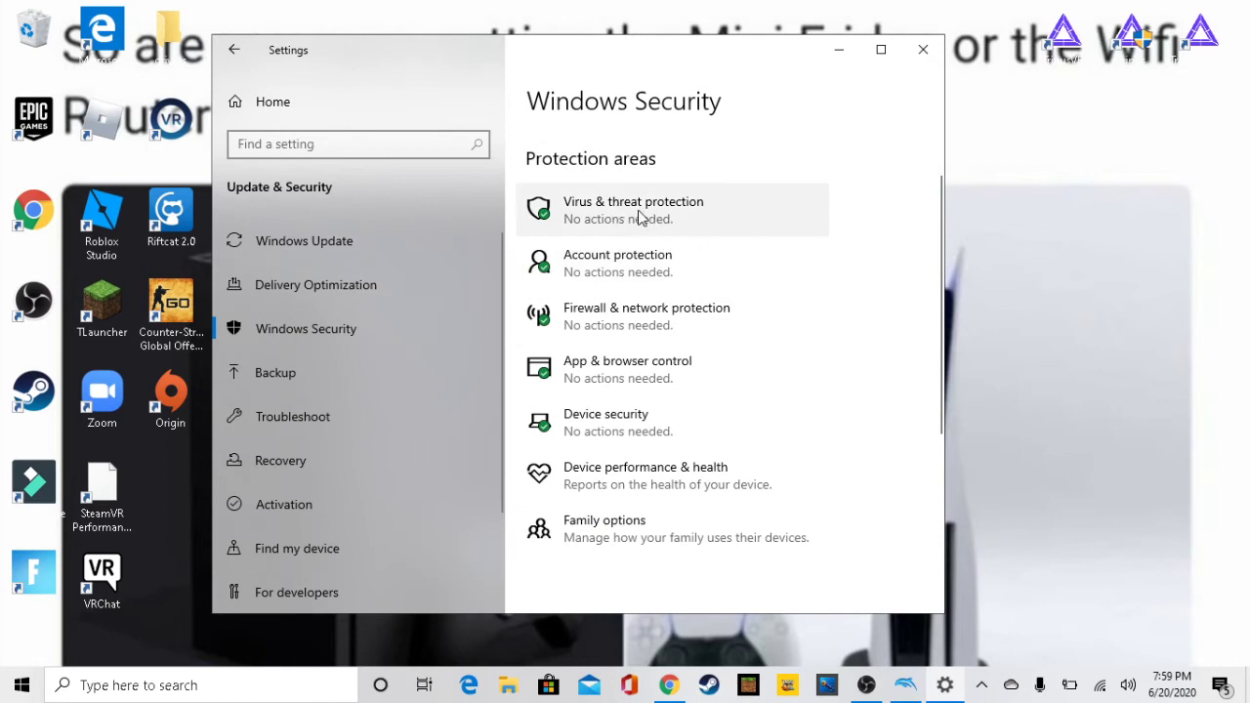
left_click(711, 206)
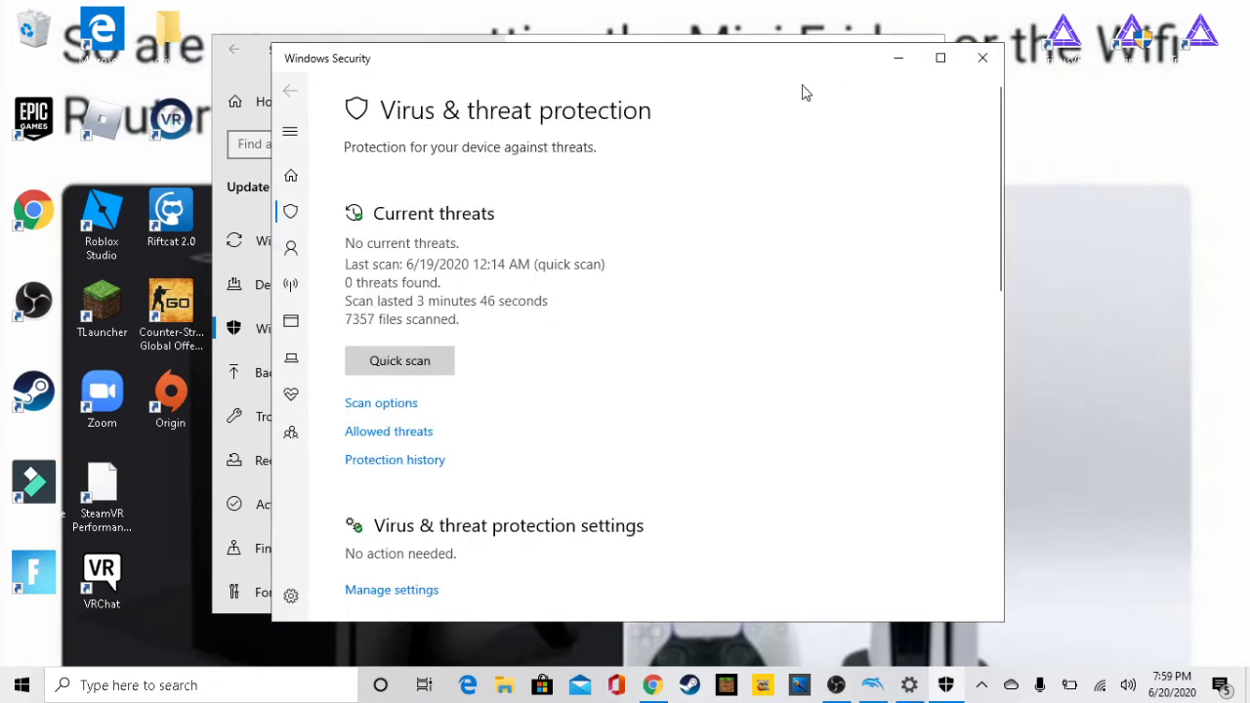
scroll(569, 300, "down", 2)
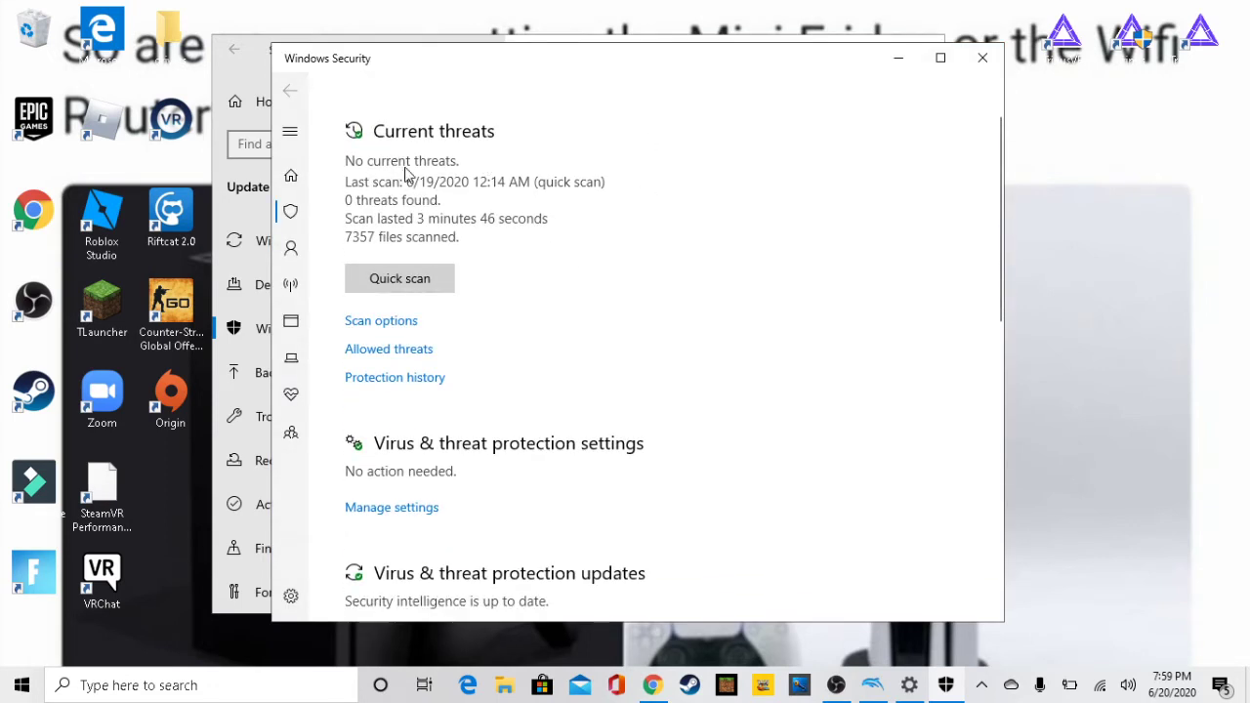
scroll(653, 263, "down", 1)
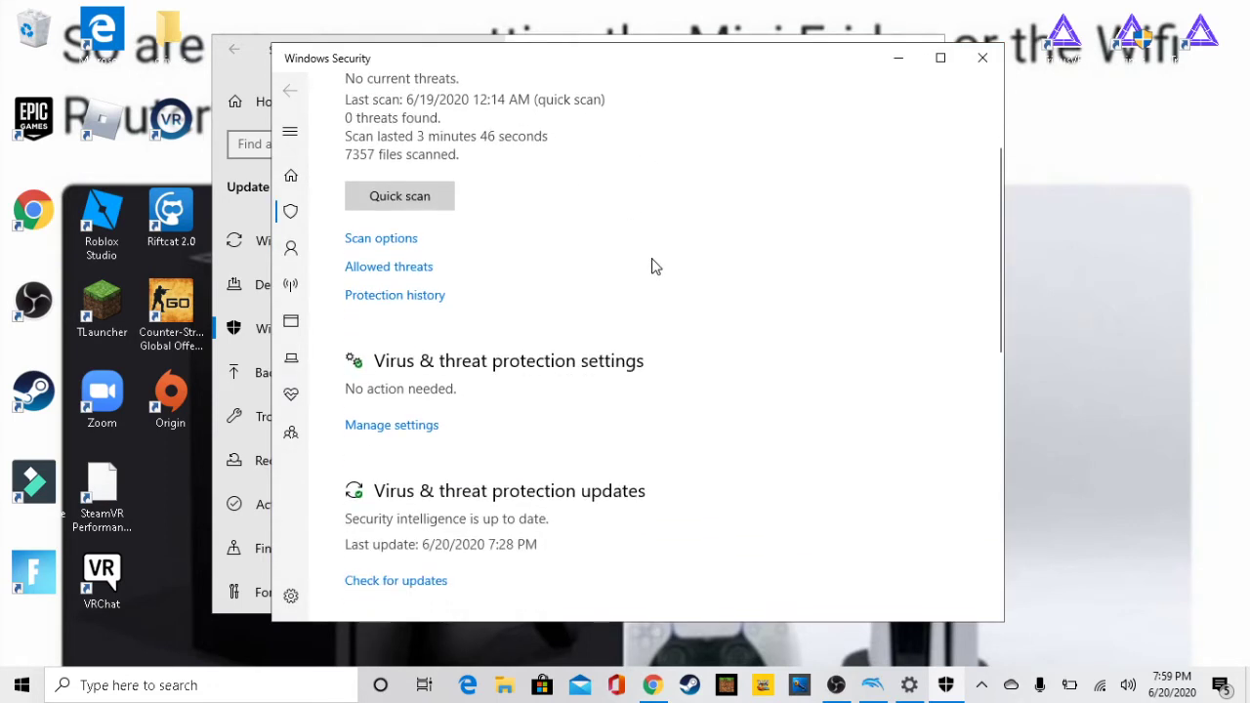
scroll(574, 265, "down", 3)
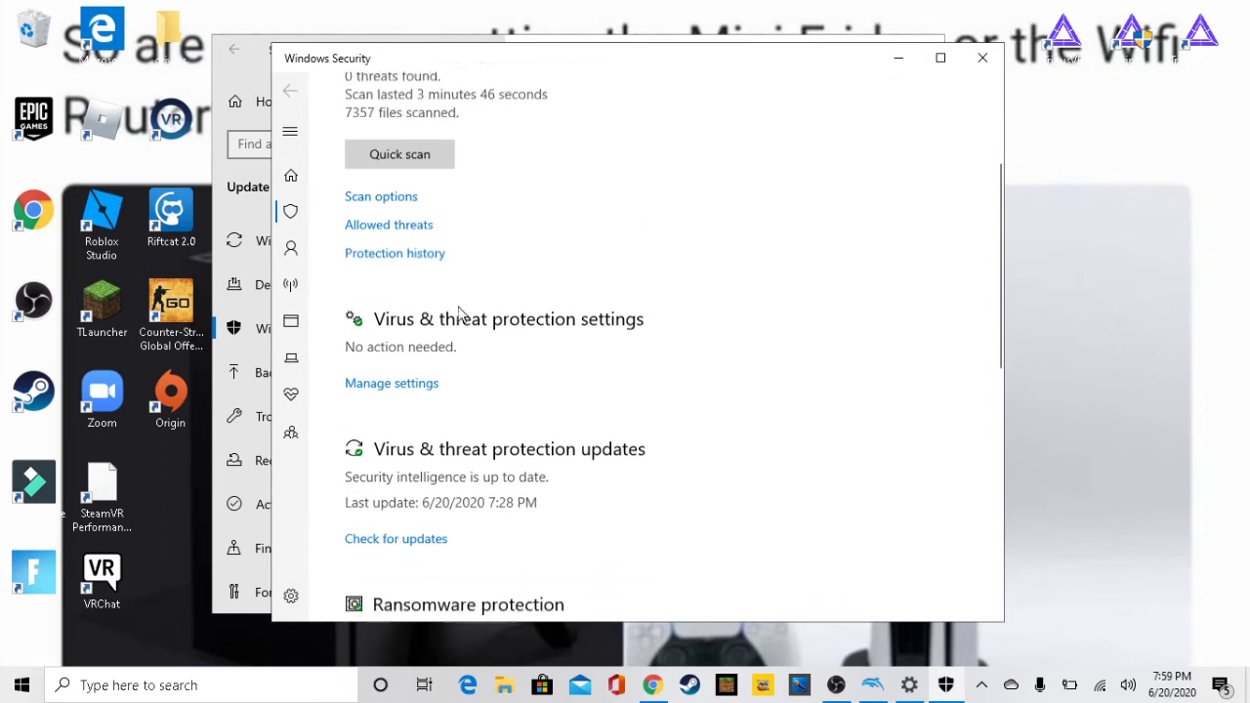
scroll(508, 336, "down", 2)
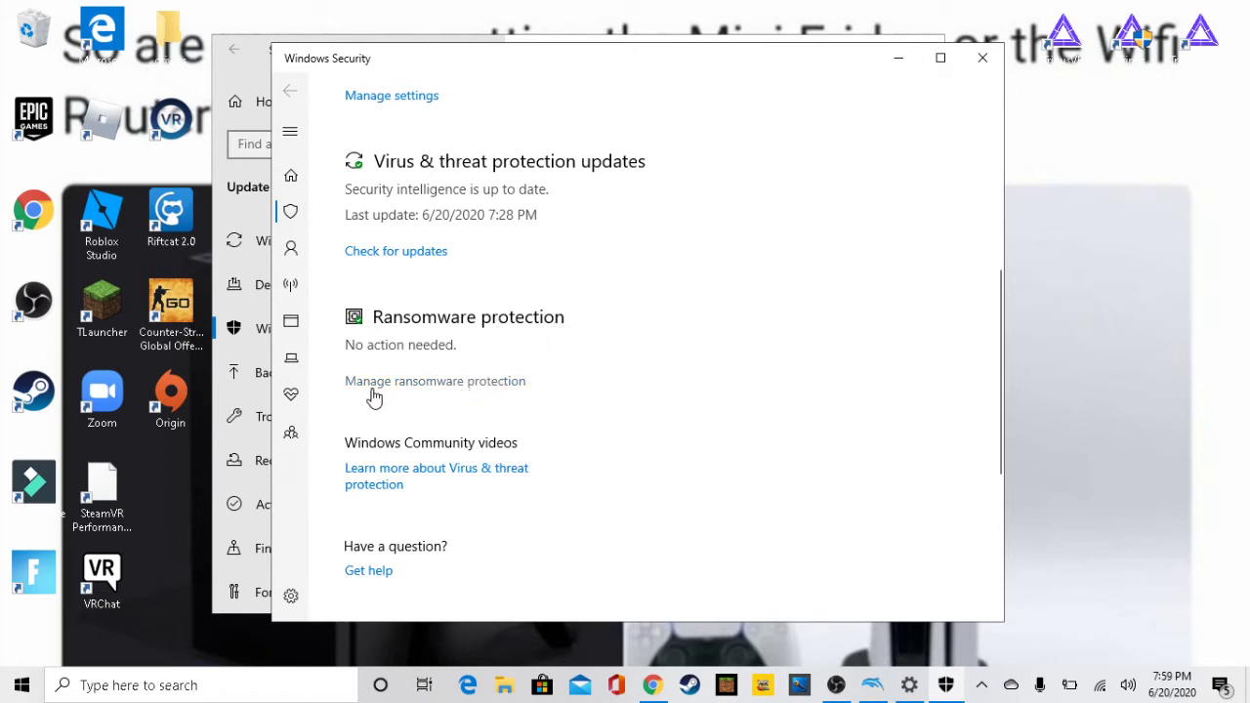
left_click(489, 390)
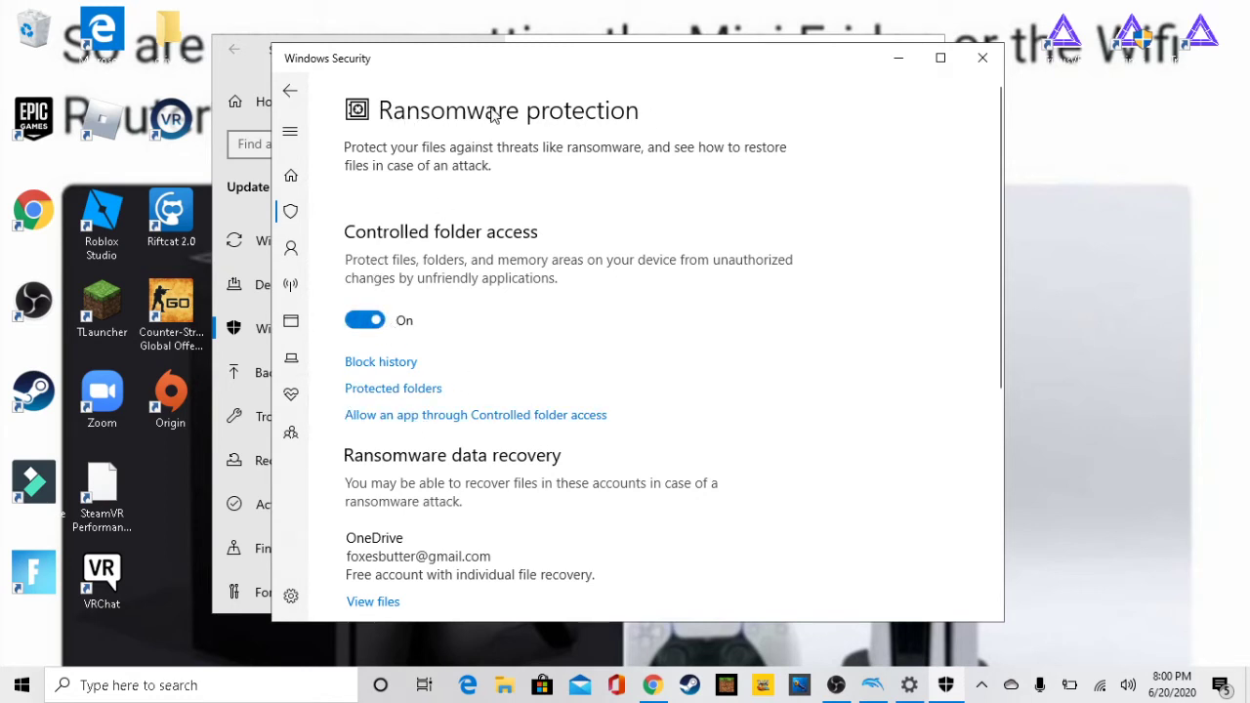
scroll(377, 365, "down", 2)
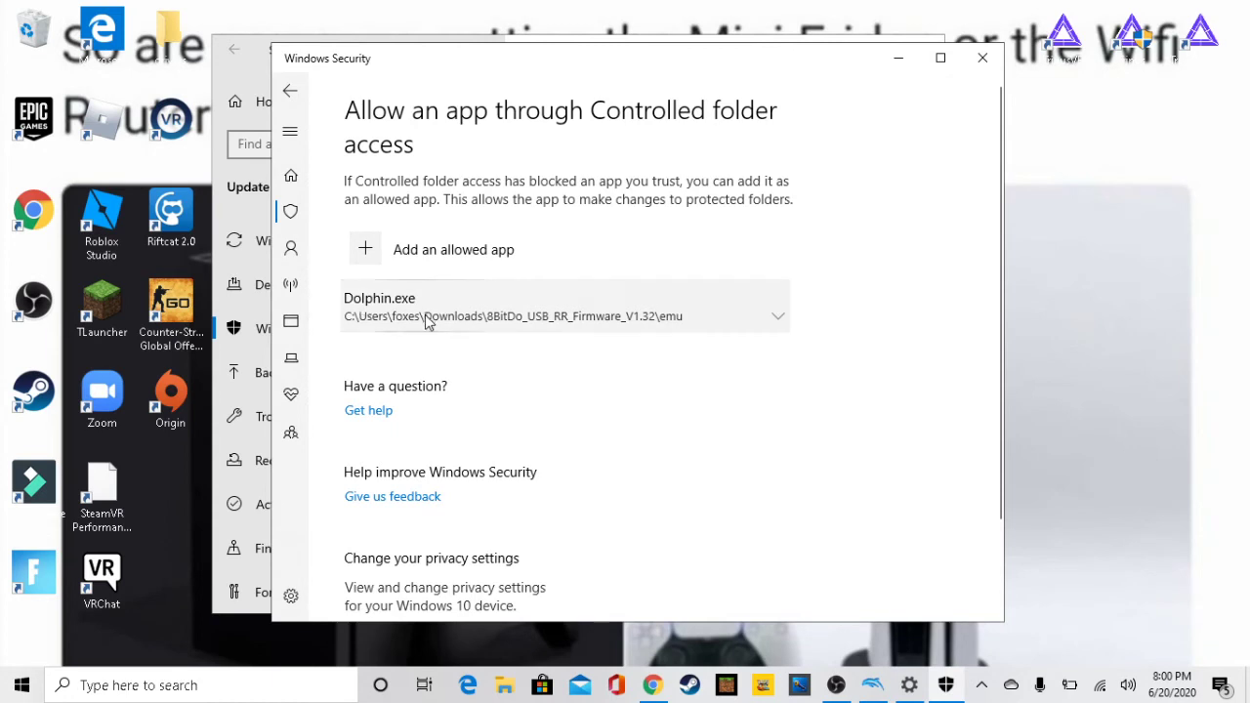
Remove the Dolphin.exe entry from allowed apps, then minimize Windows Security and Settings
left_click(777, 318)
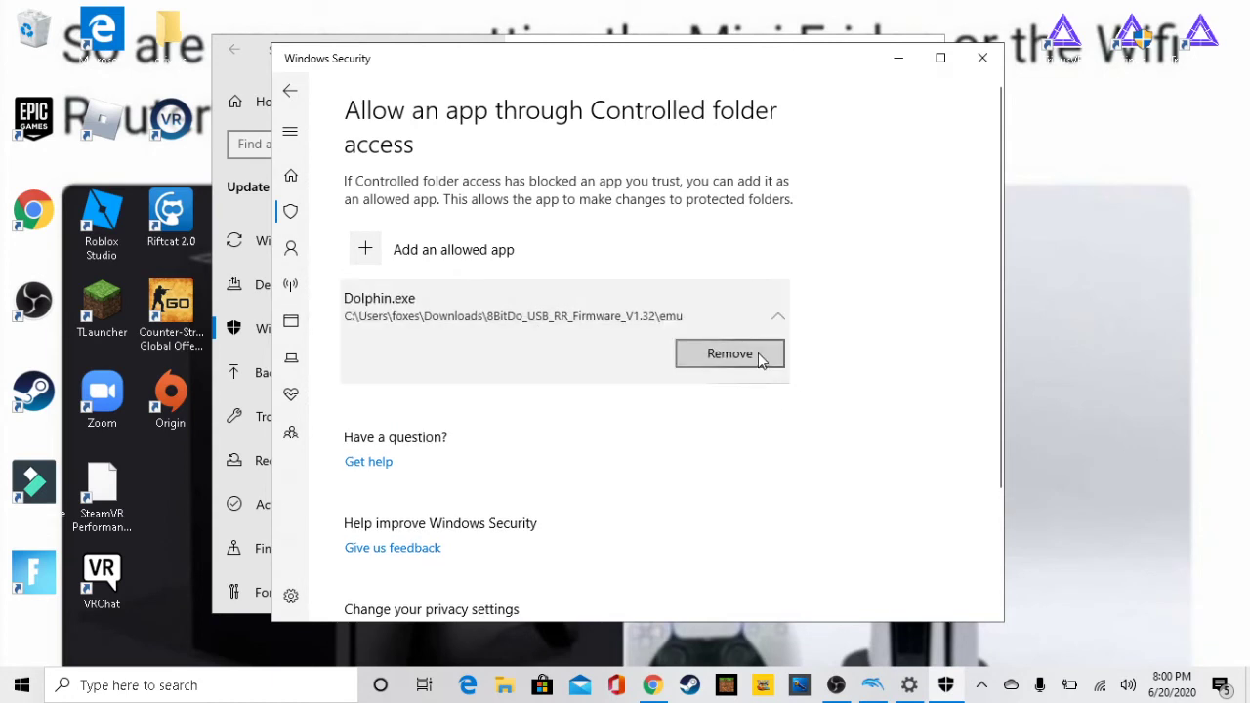
left_click(758, 355)
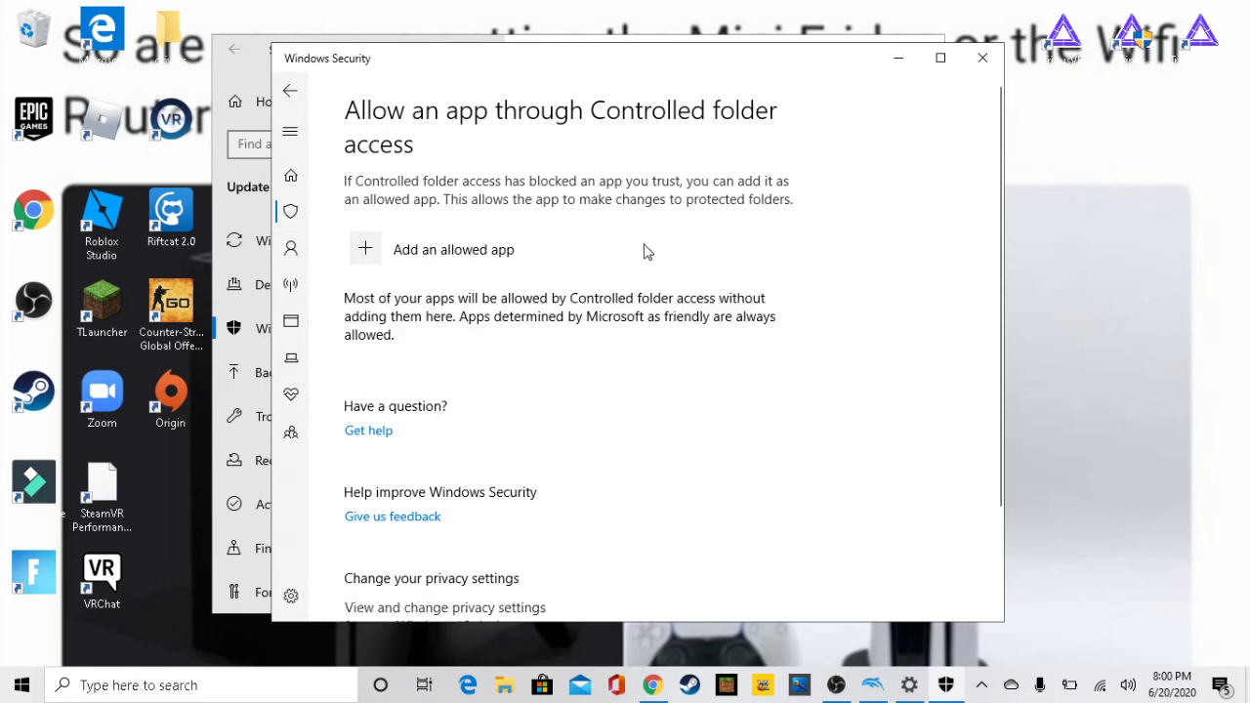
left_click(896, 60)
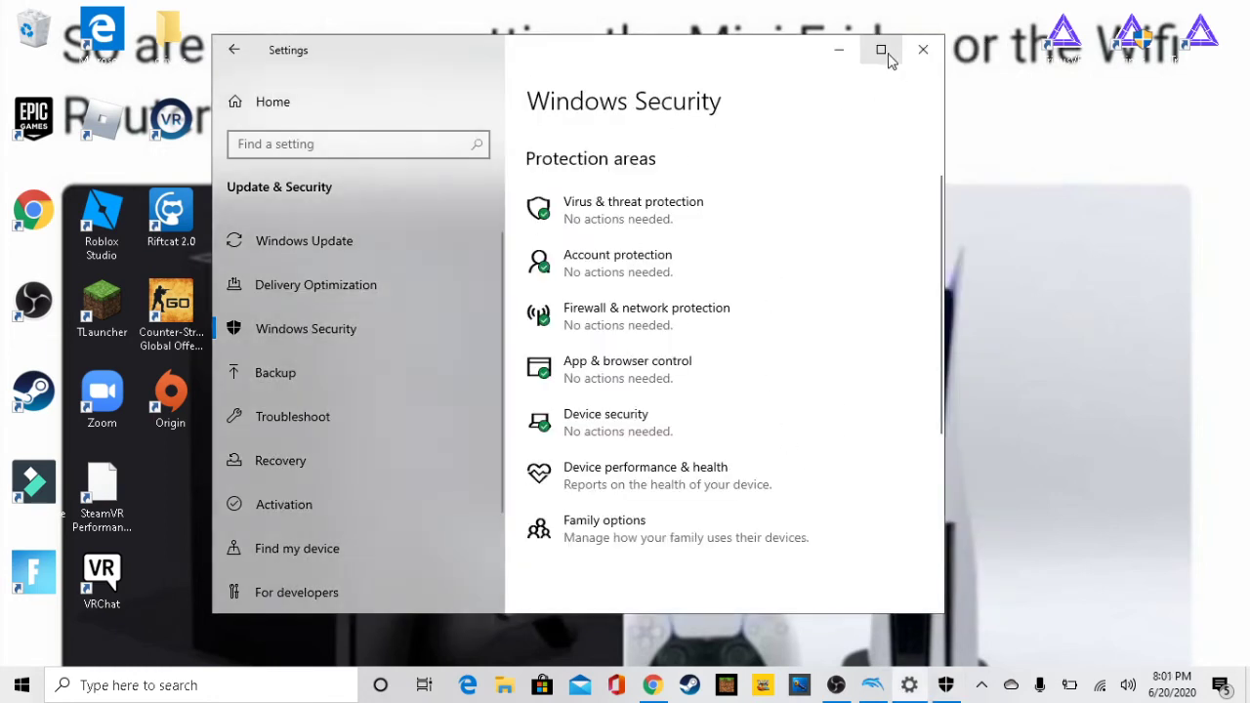
left_click(826, 47)
Refresh Dolphin's game list, close the emulator, and relaunch Dolphin.exe via 'dolphin' search
left_click(872, 685)
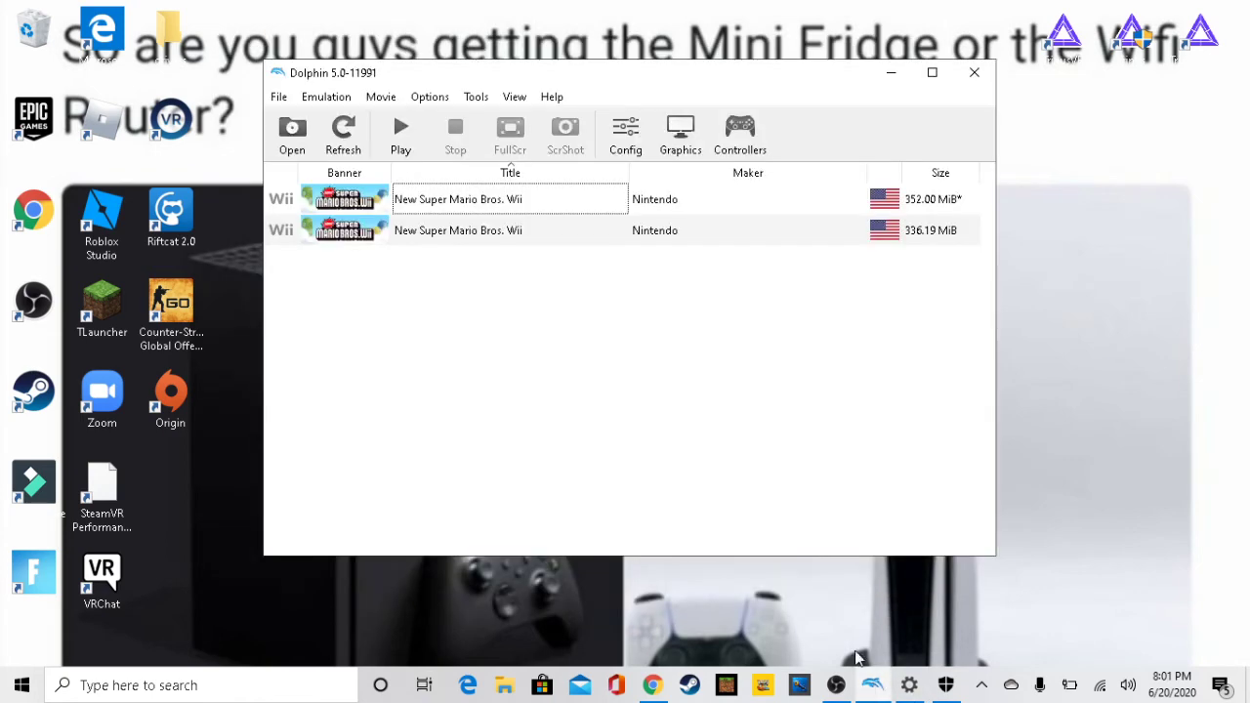
left_click(363, 155)
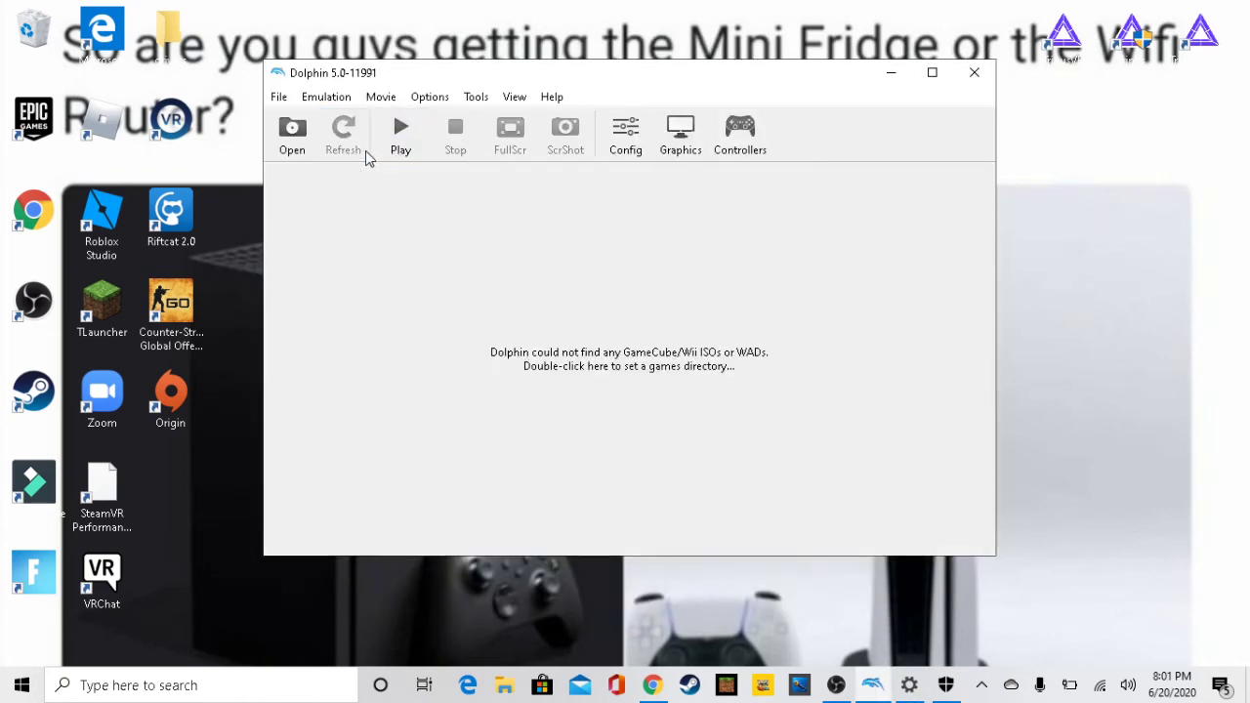
left_click(973, 72)
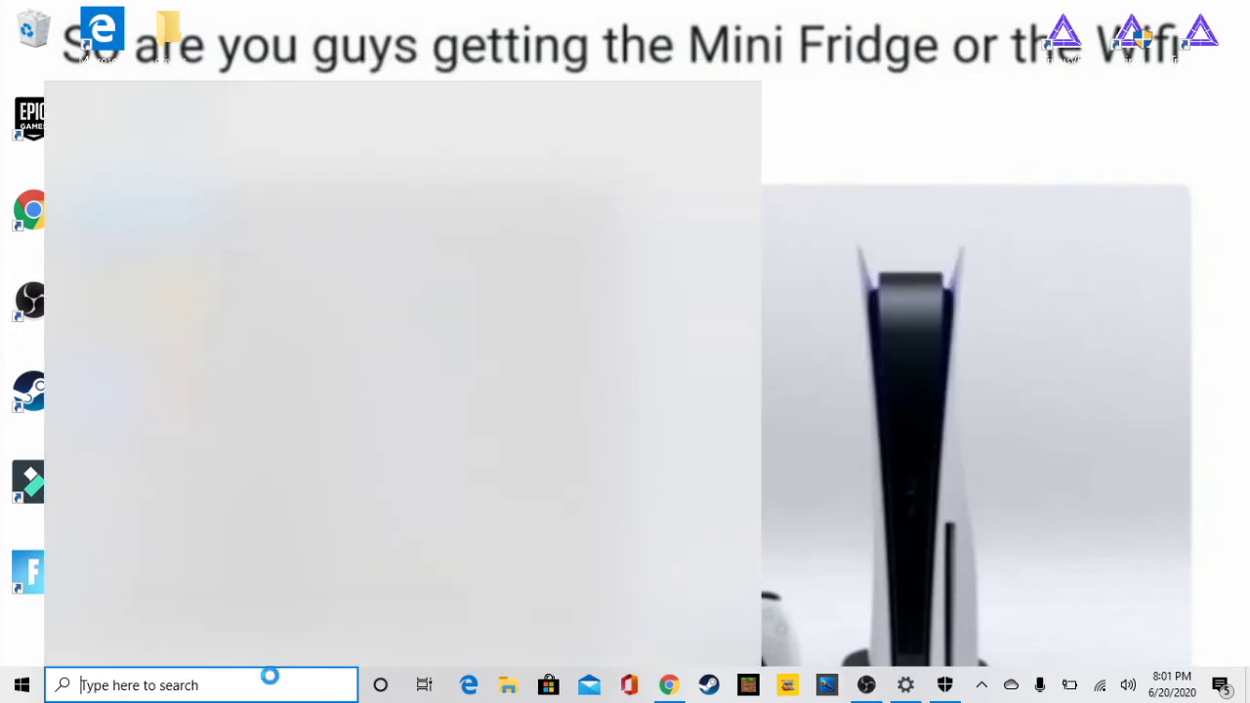
type("dol")
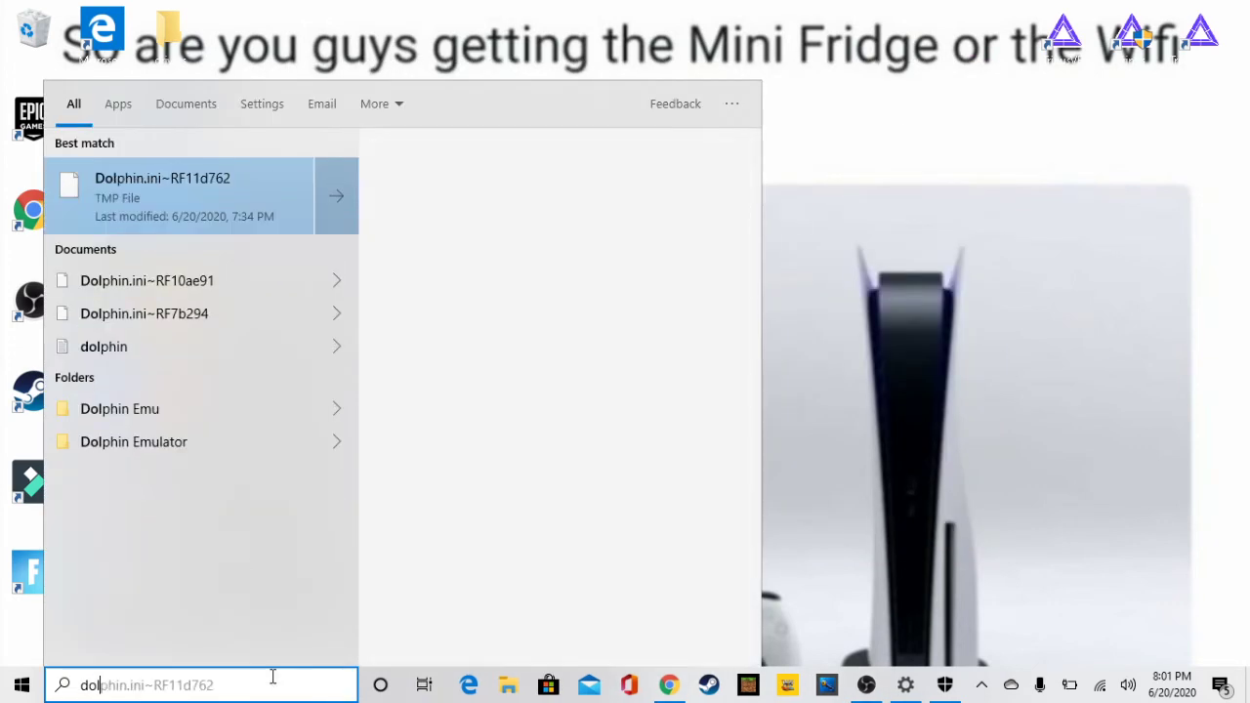
type("phin")
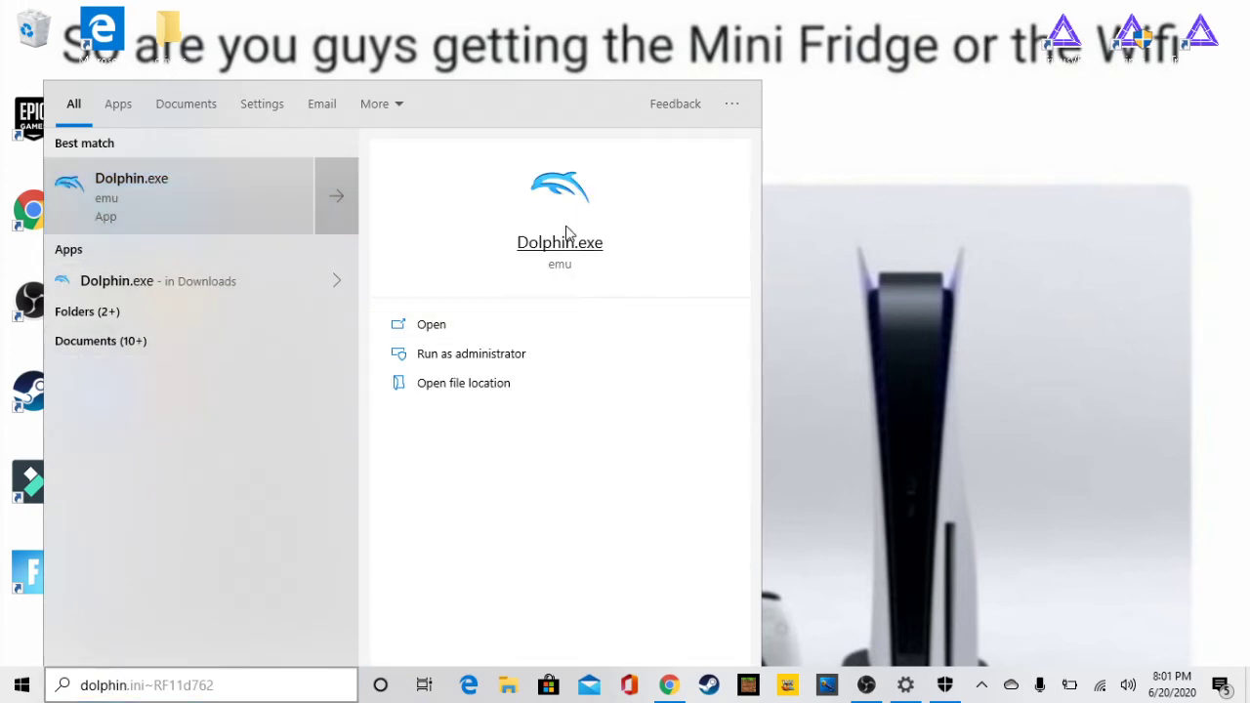
left_click(714, 234)
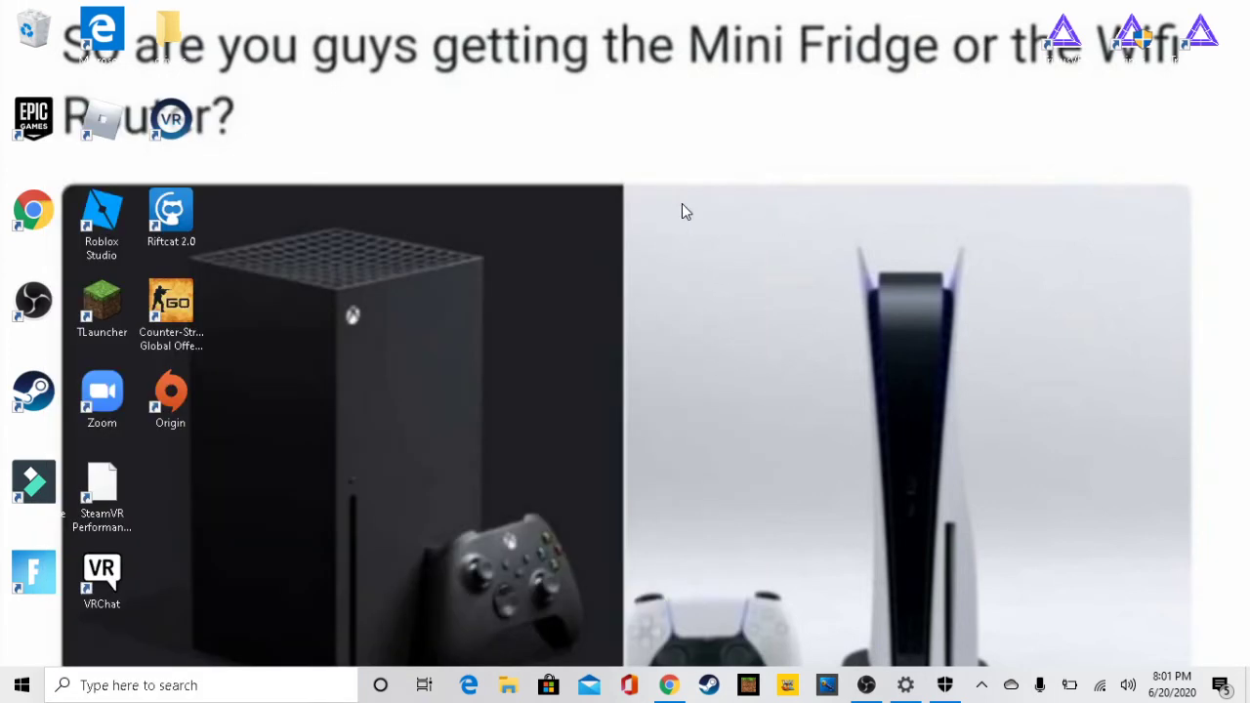
Dismiss the IOS_FS 'Failed to write new FST' errors and Defender toast, choosing Ignore for this session
left_click(713, 408)
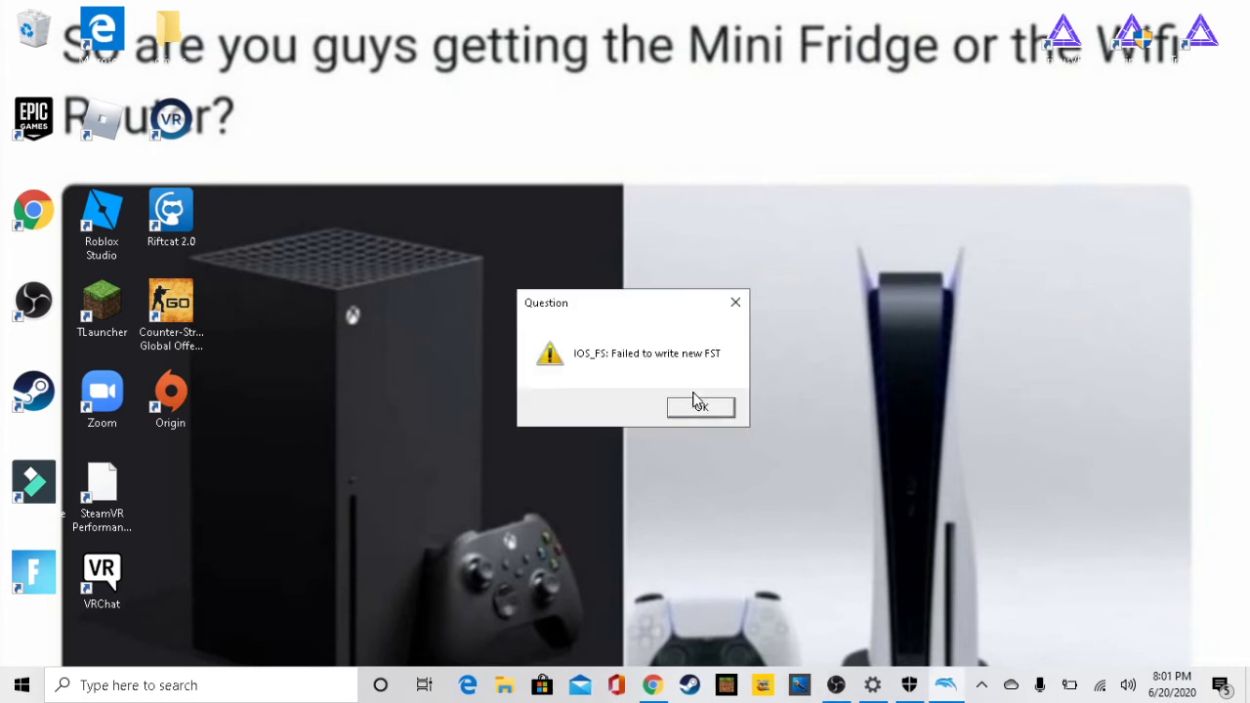
left_click(703, 407)
left_click(713, 408)
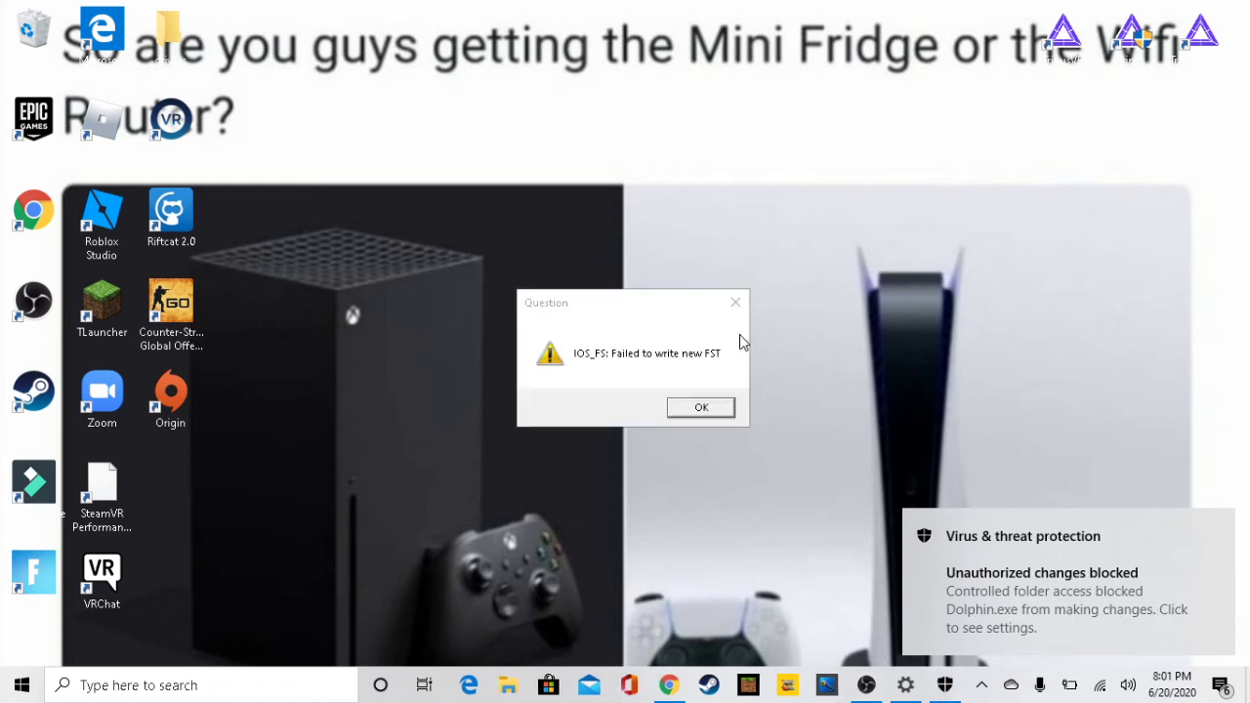
left_click(728, 304)
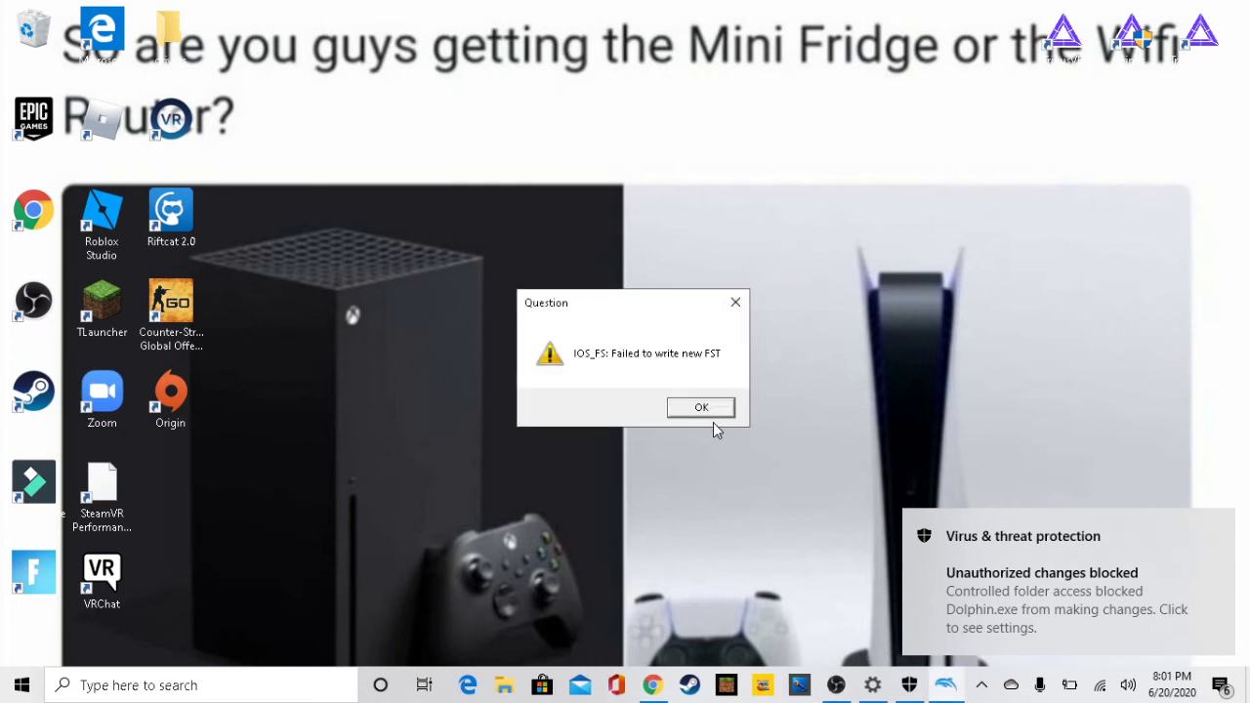
left_click(699, 409)
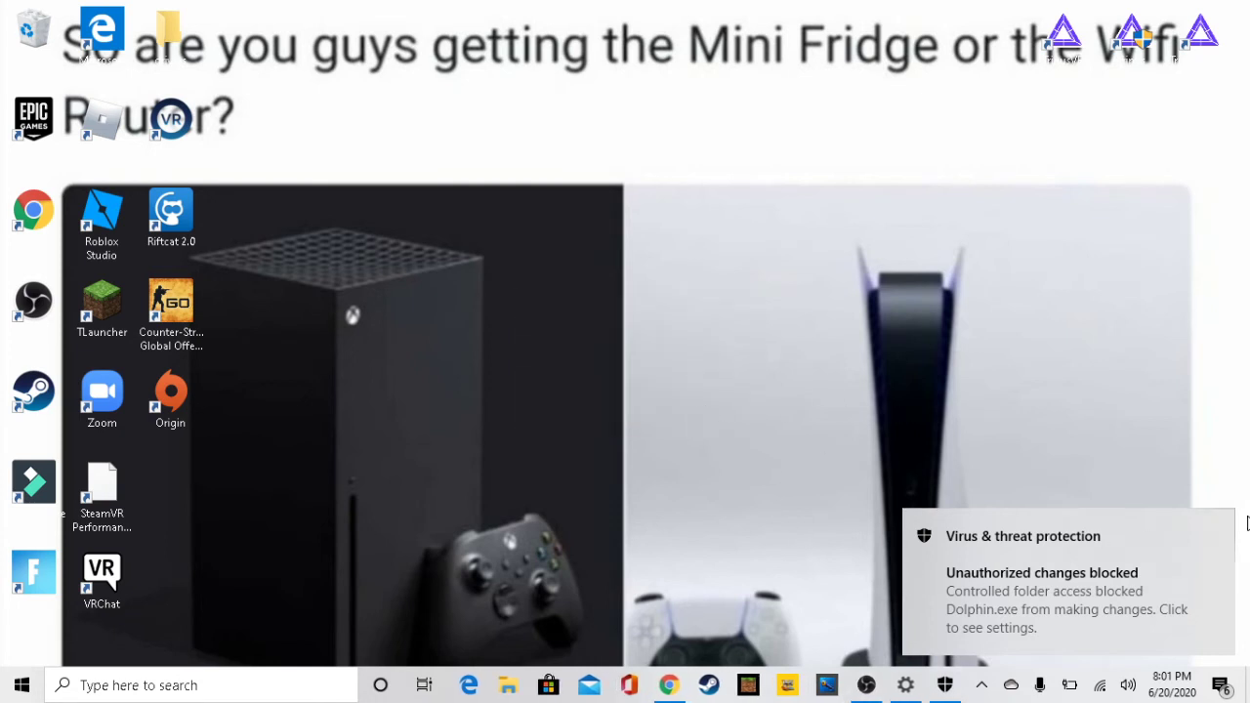
left_click(1219, 527)
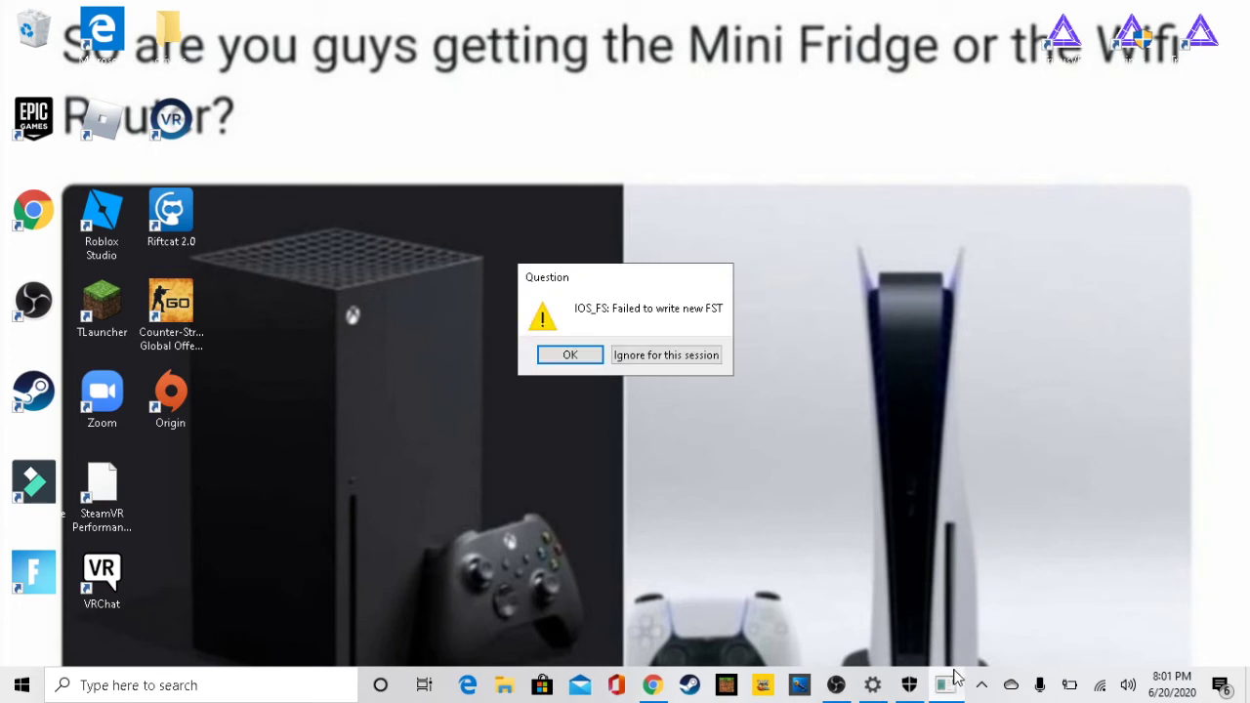
left_click(662, 360)
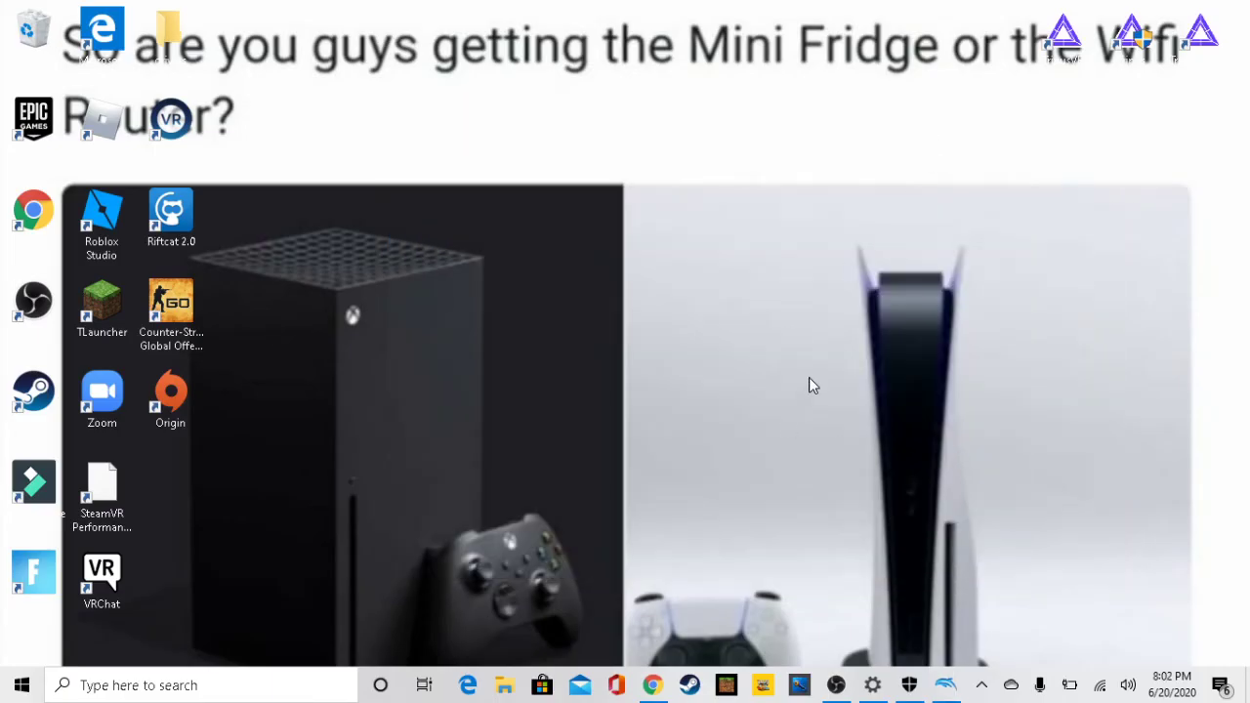
Add Dolphin from the emu folder as an allowed app, then minimize Windows Security
left_click(911, 687)
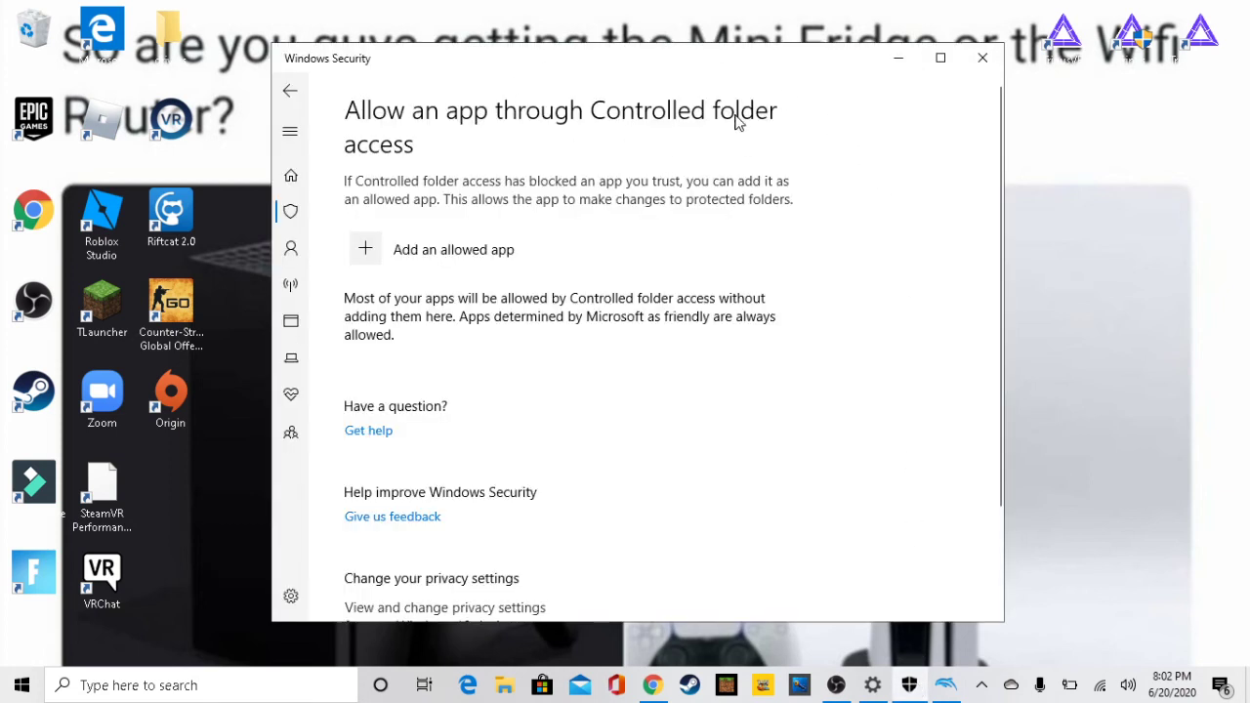
left_click(365, 250)
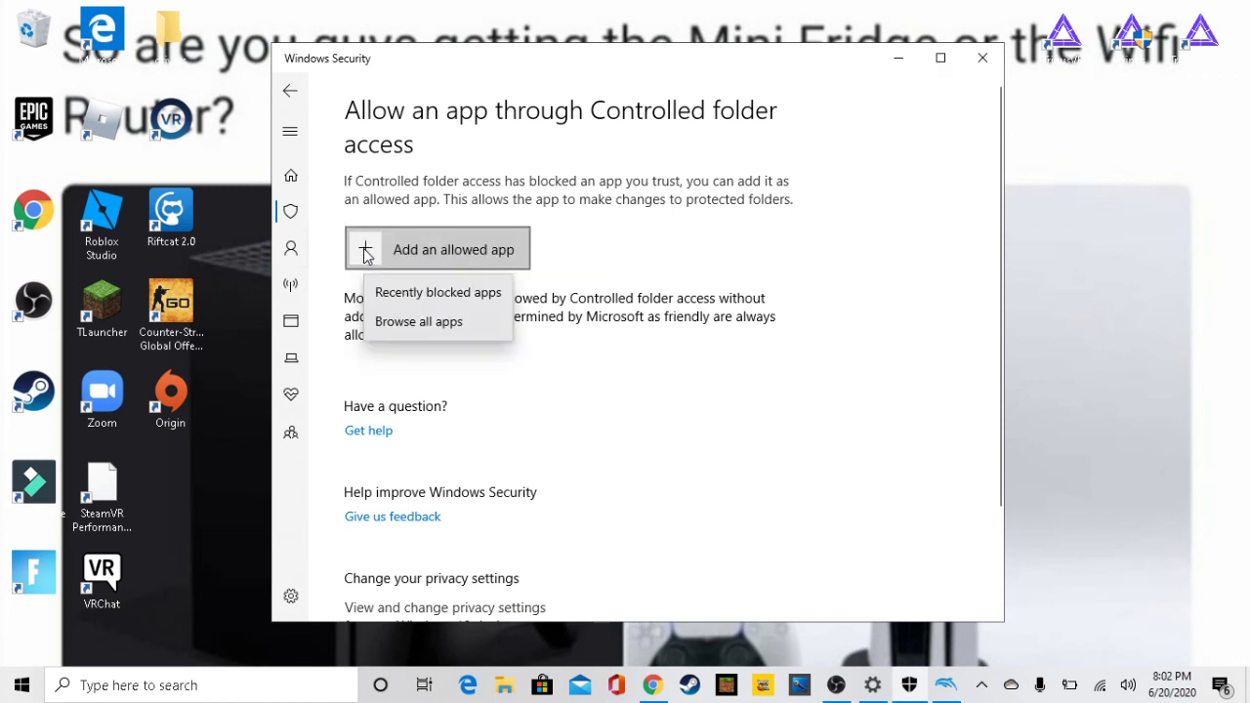
left_click(432, 330)
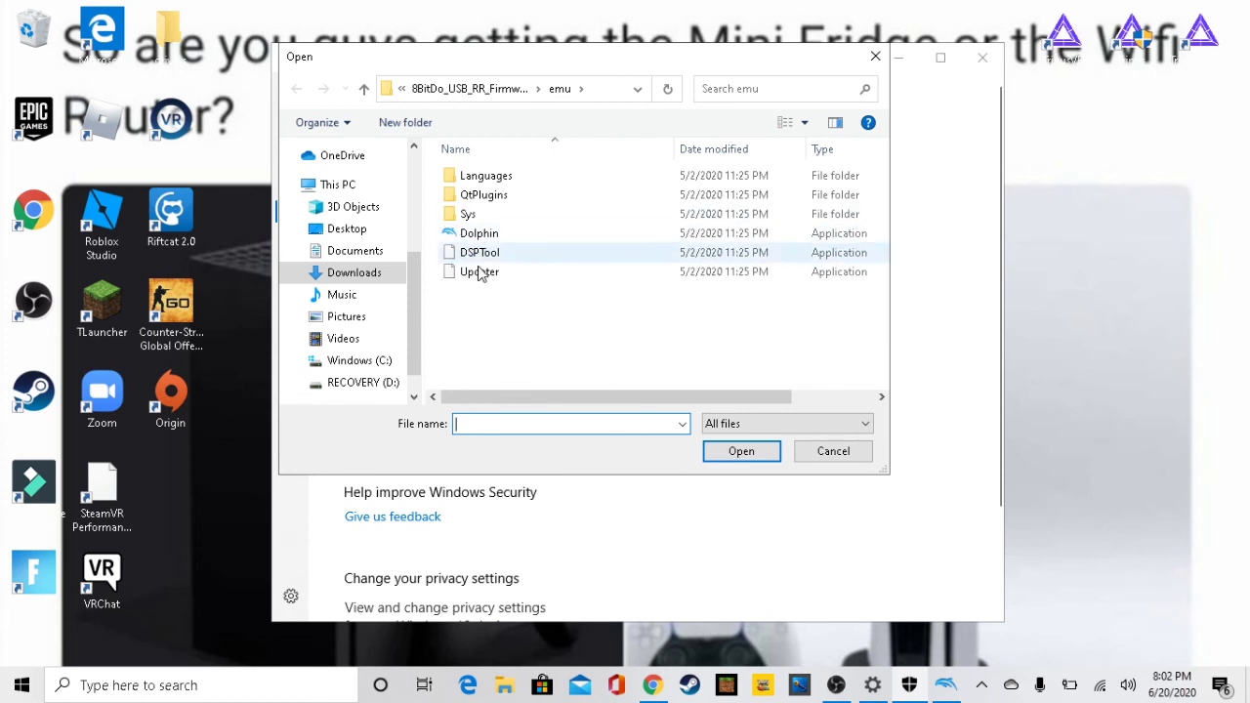
left_click(589, 324)
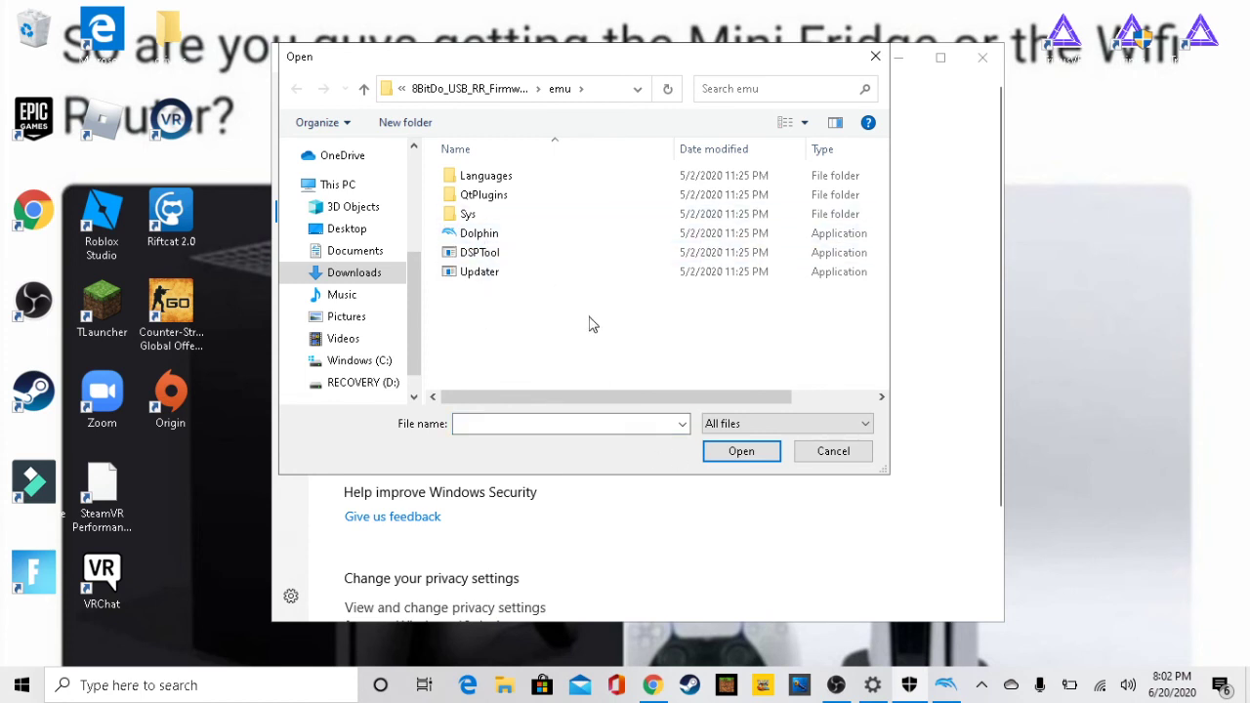
left_click(476, 243)
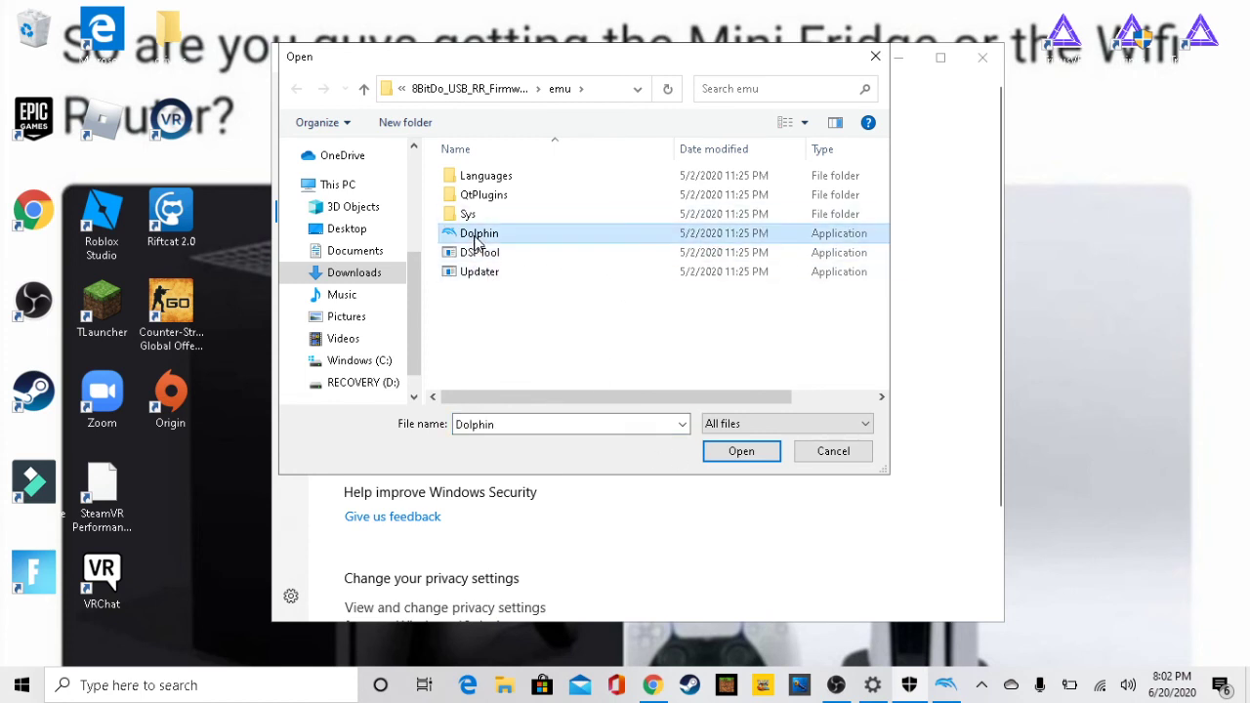
left_click(730, 457)
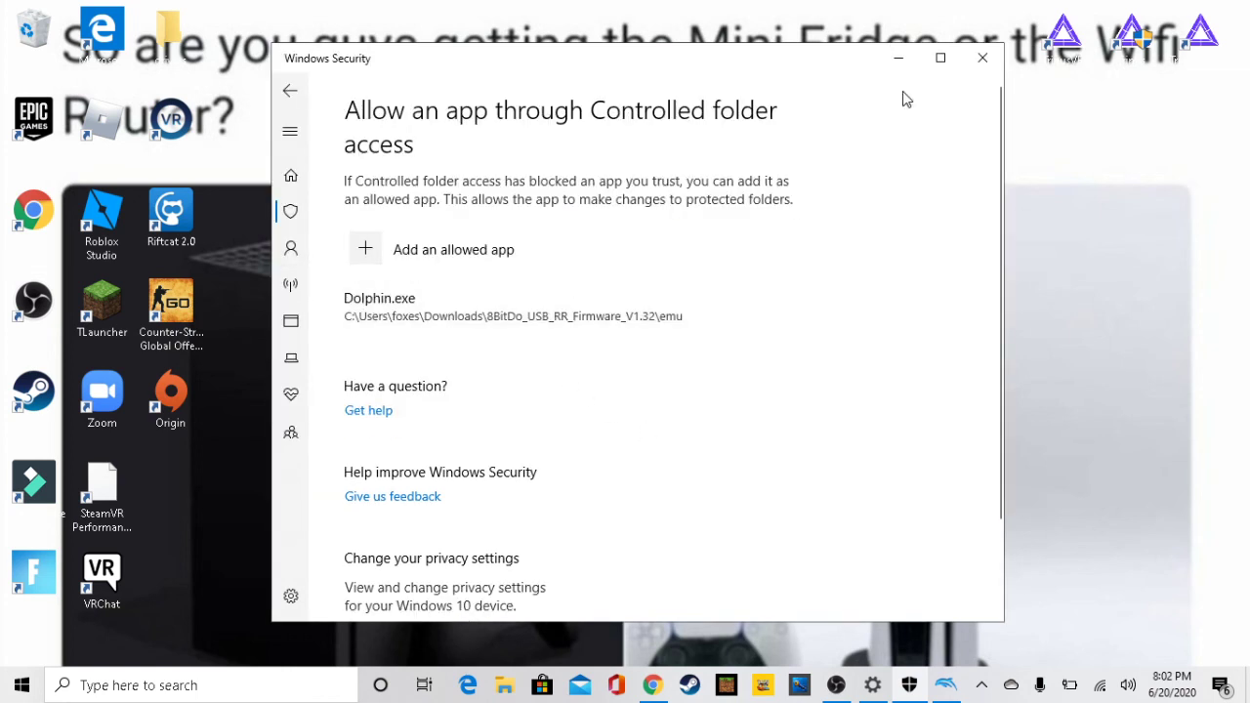
left_click(899, 58)
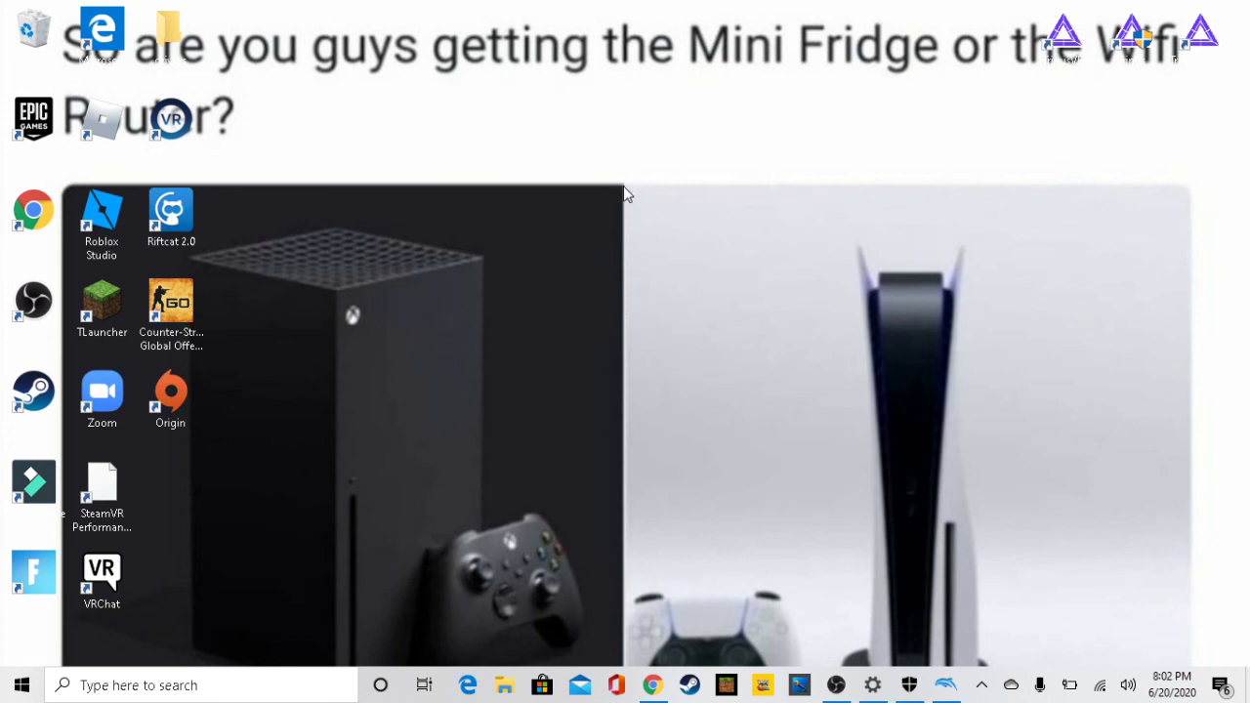
mouse_move(625, 189)
left_mouse_down()
mouse_move(739, 335)
mouse_move(1044, 586)
mouse_move(1175, 644)
mouse_move(1193, 684)
mouse_move(630, 195)
left_mouse_up()
left_click_drag(418, 308, 626, 200)
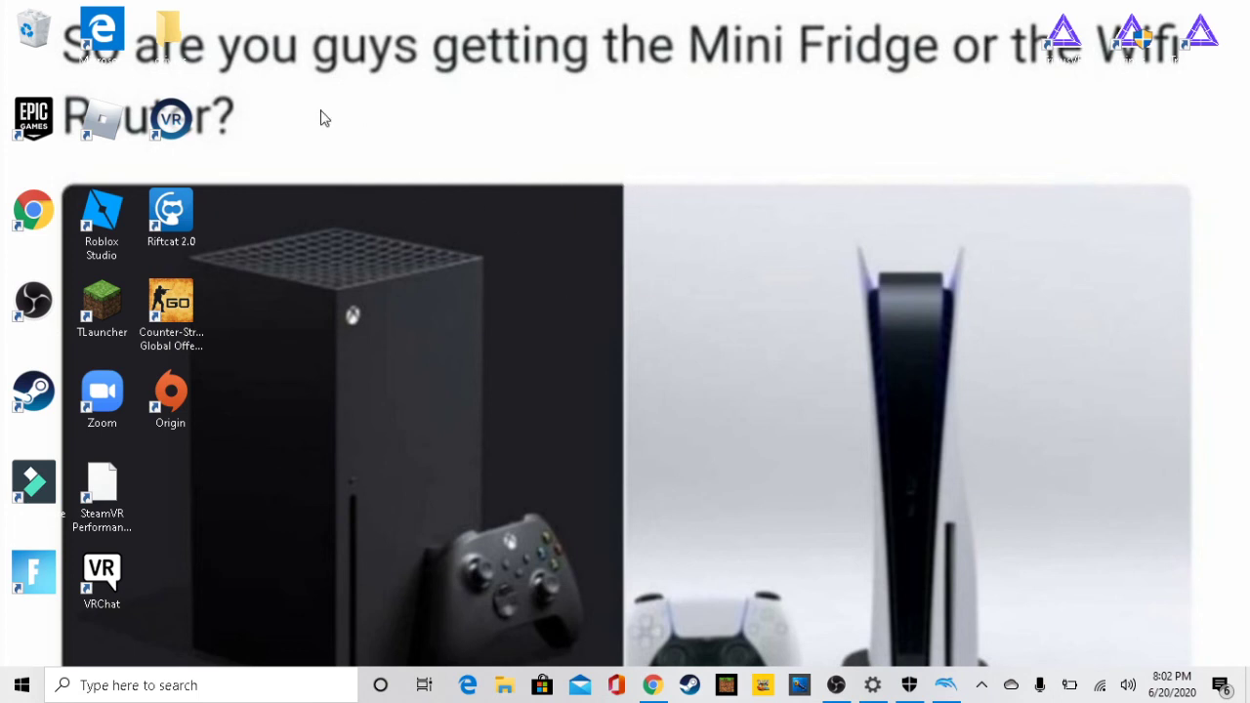